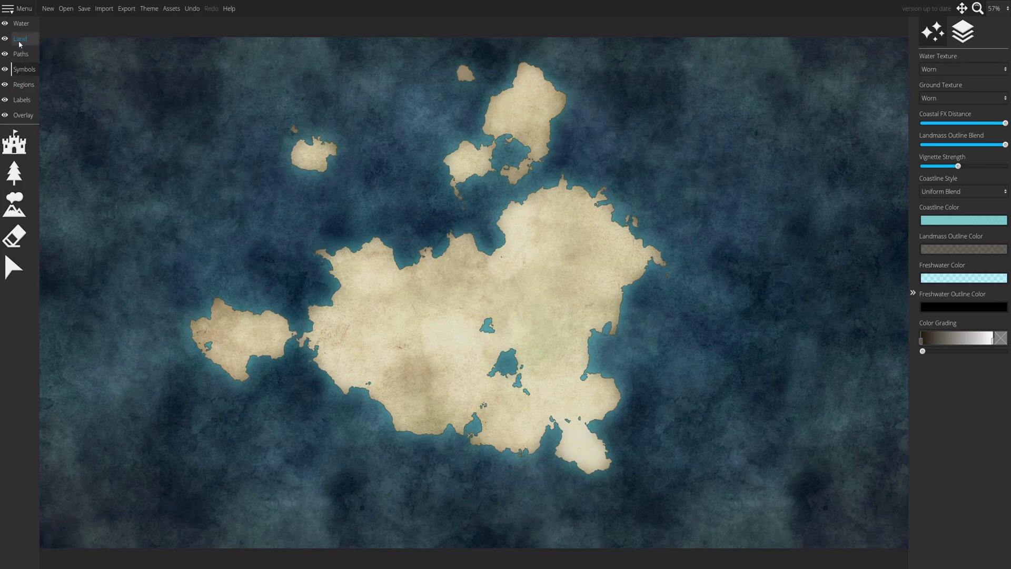
# Step: Switch to the Symbols layer and activate the mountain placement tool
pyautogui.click(22, 23)
pyautogui.click(24, 69)
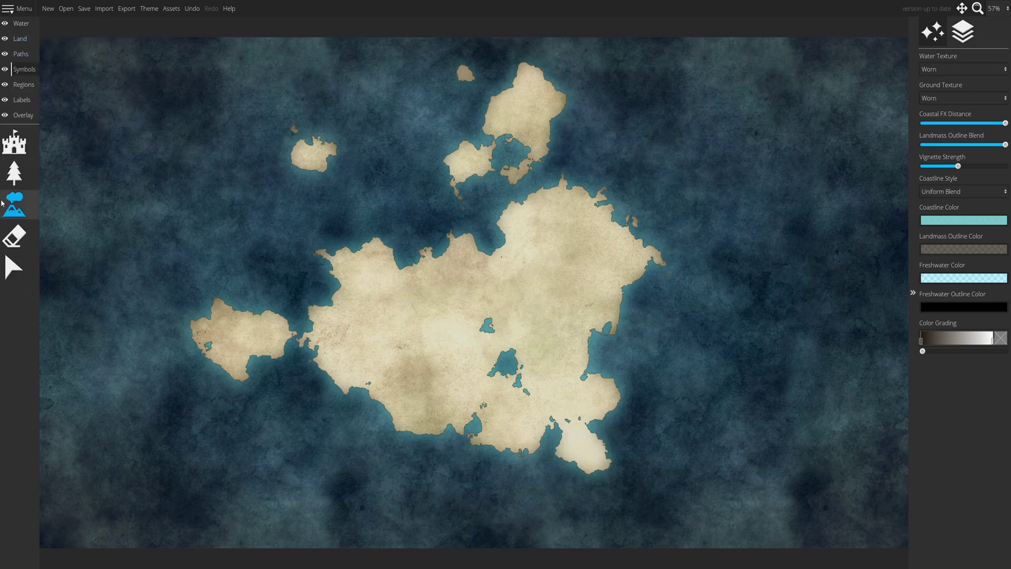
pyautogui.click(21, 85)
pyautogui.click(20, 54)
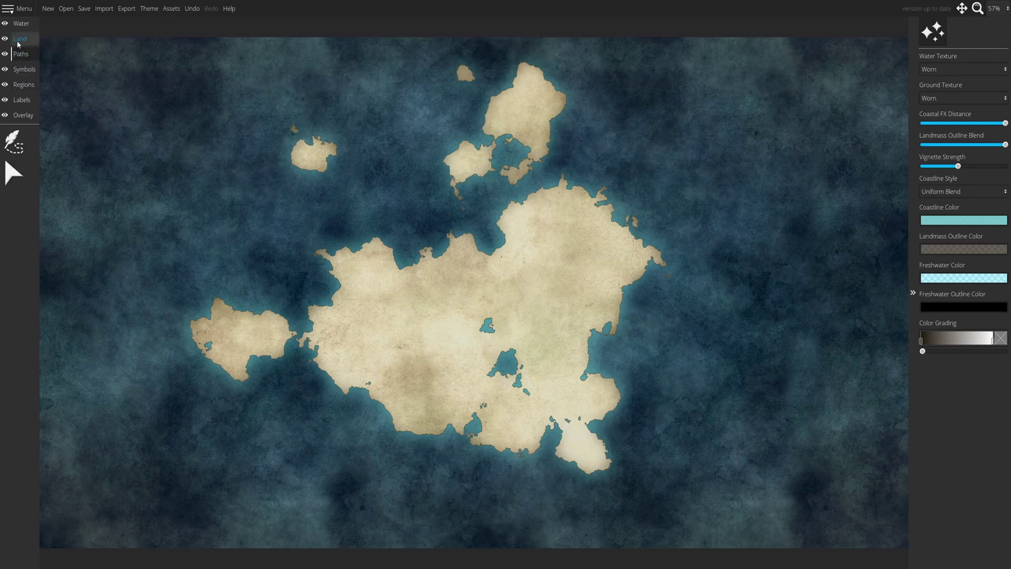
pyautogui.click(21, 40)
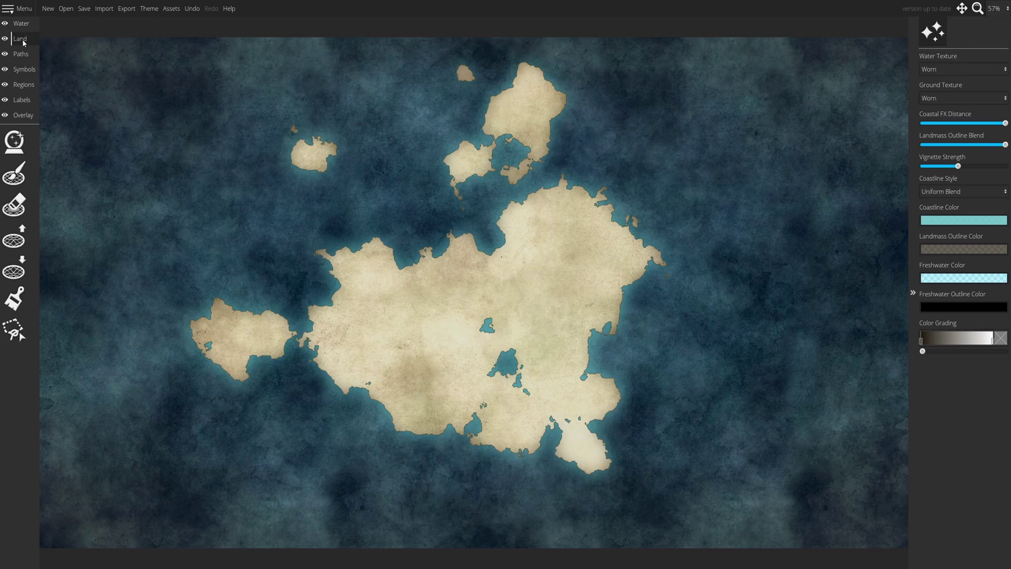
pyautogui.click(24, 69)
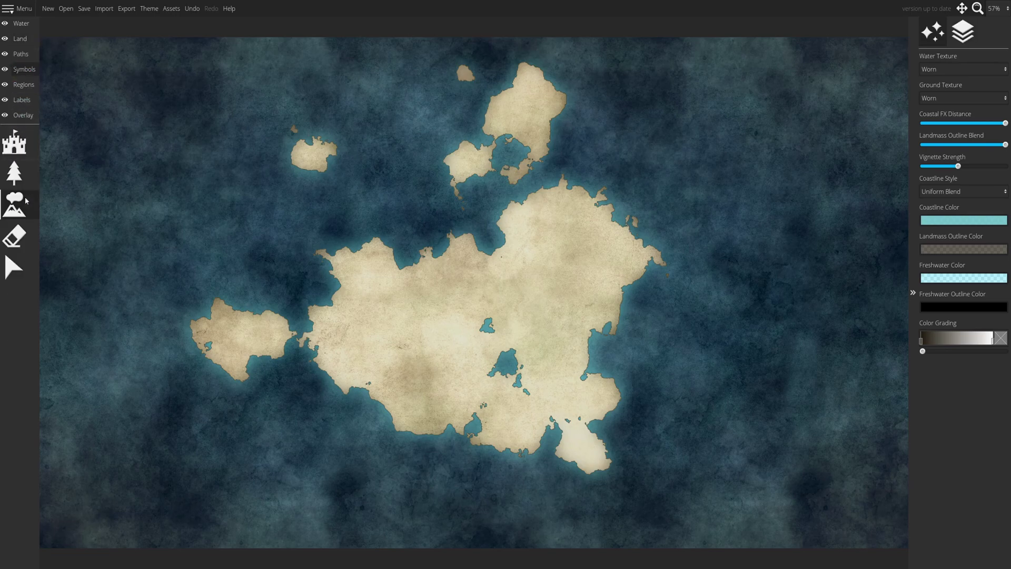
pyautogui.click(26, 200)
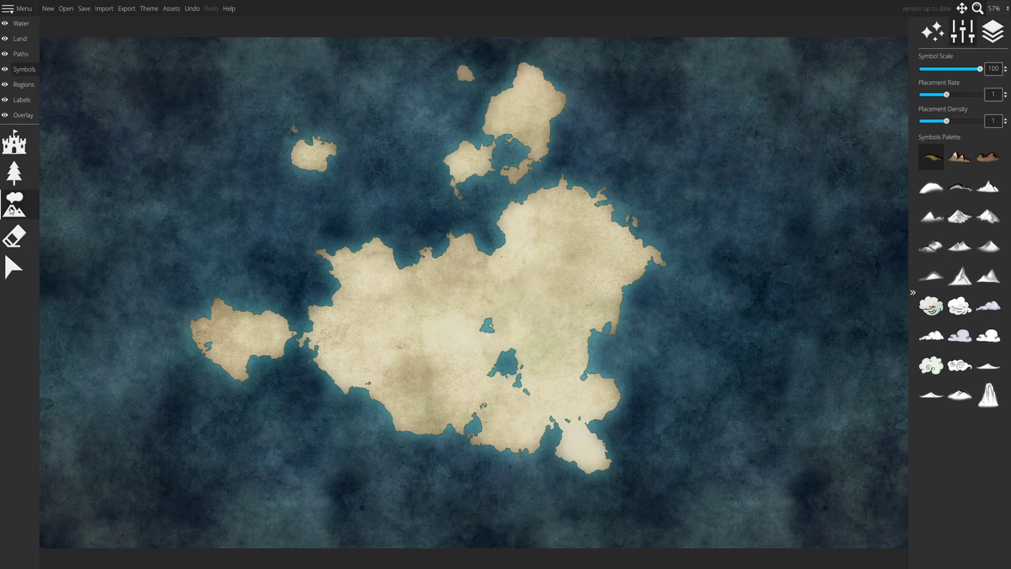
pyautogui.click(26, 70)
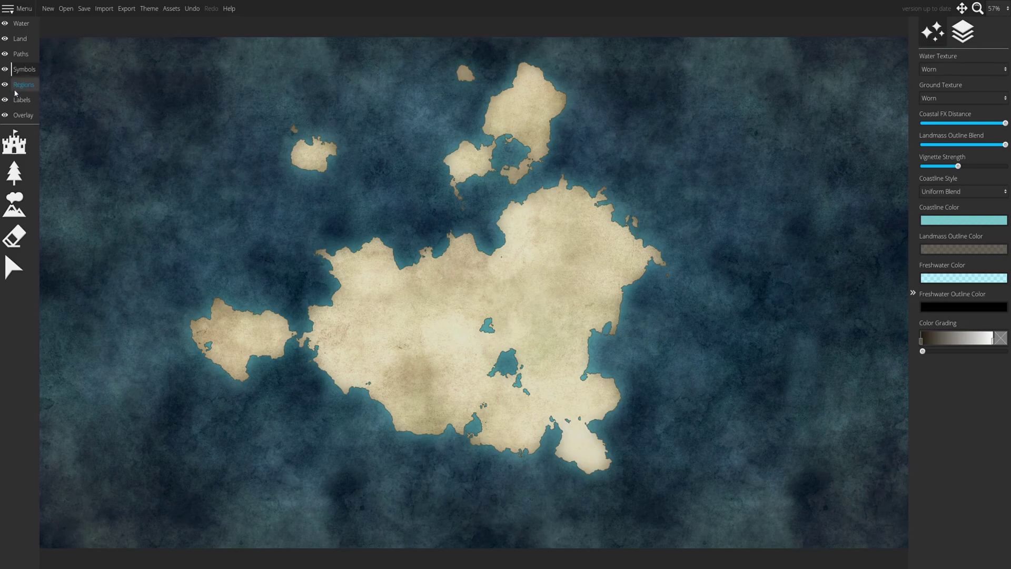
pyautogui.click(21, 204)
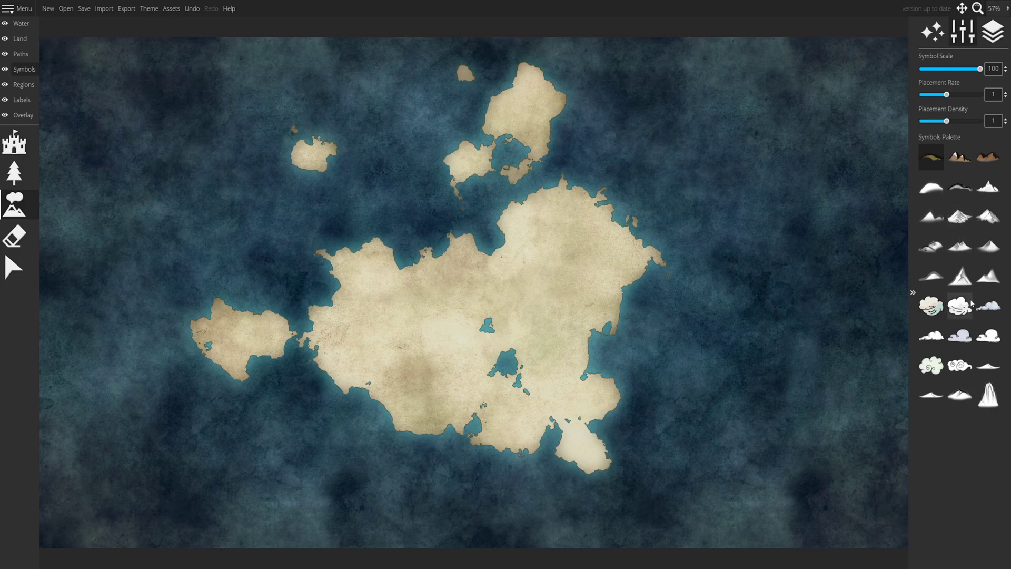
# Step: Try painting mountains across the main island with Pencilled Mountains [Large], the brown mountain style and a third outlined peak style
pyautogui.click(964, 215)
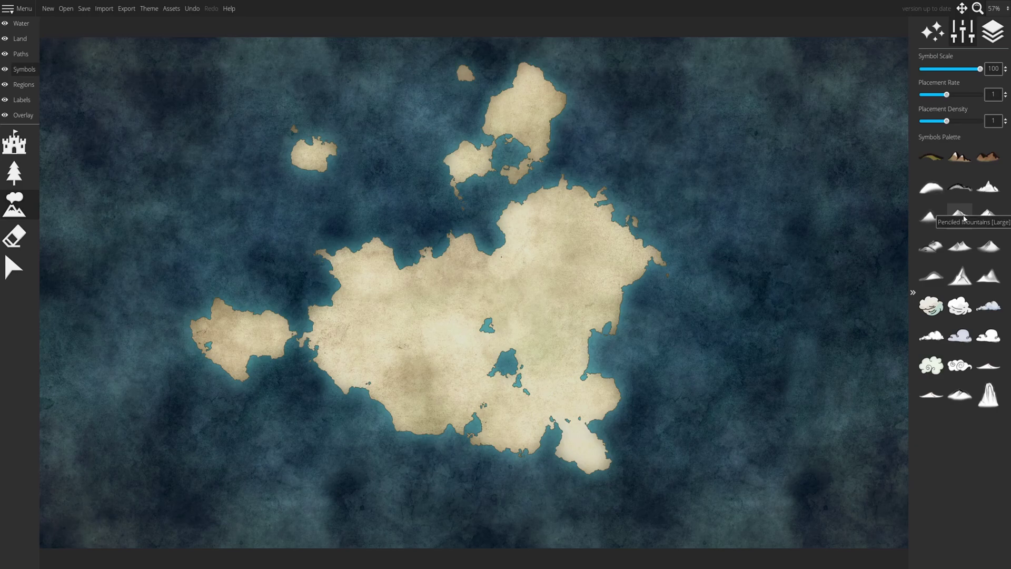
pyautogui.moveTo(526, 282); pyautogui.dragTo(503, 287)
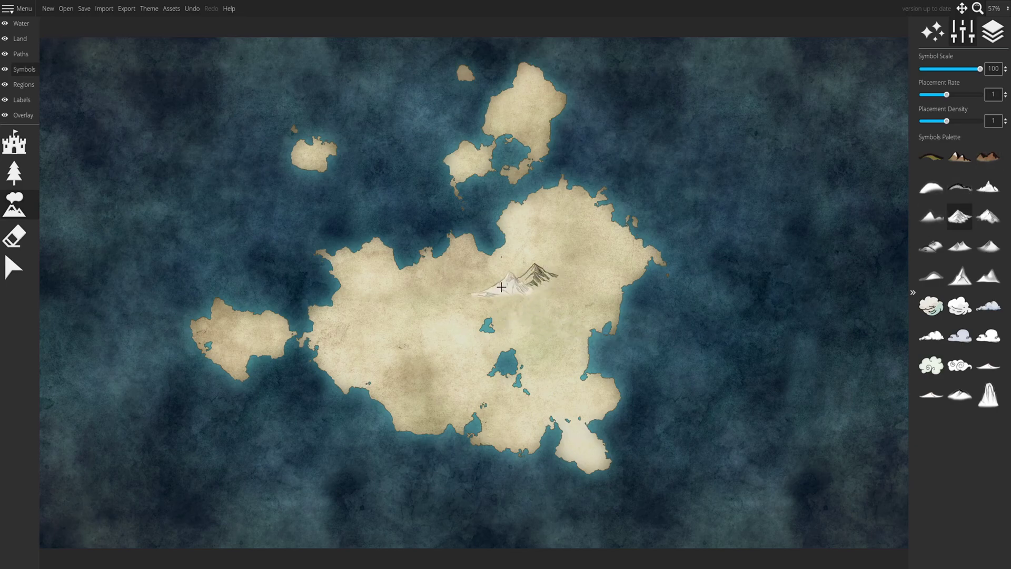
pyautogui.moveTo(564, 282)
pyautogui.mouseDown()
pyautogui.moveTo(481, 286)
pyautogui.moveTo(486, 275)
pyautogui.moveTo(373, 344)
pyautogui.moveTo(416, 354)
pyautogui.moveTo(452, 412)
pyautogui.moveTo(446, 332)
pyautogui.mouseUp()
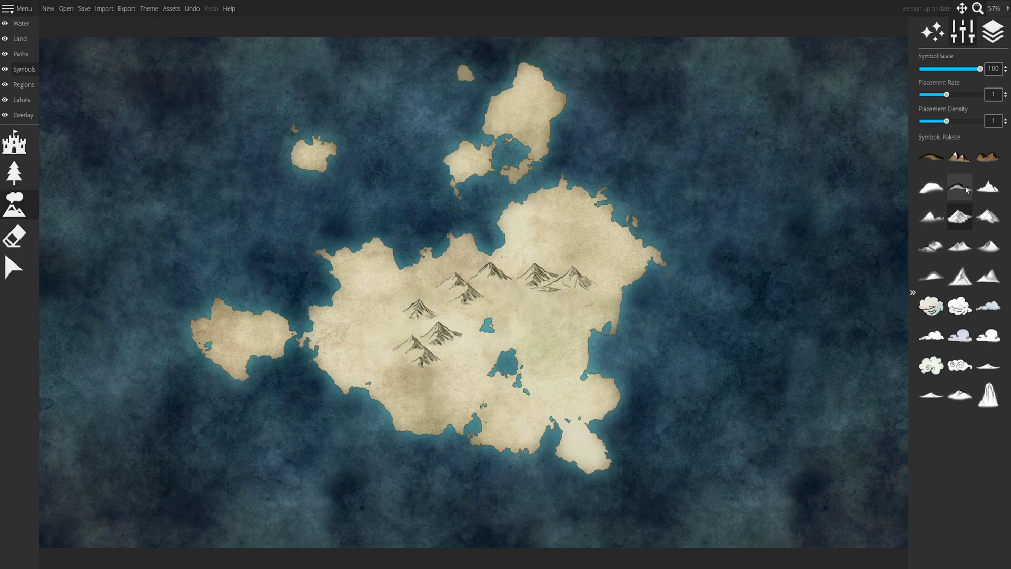
pyautogui.click(983, 161)
pyautogui.moveTo(527, 308)
pyautogui.mouseDown()
pyautogui.moveTo(543, 358)
pyautogui.moveTo(511, 318)
pyautogui.mouseUp()
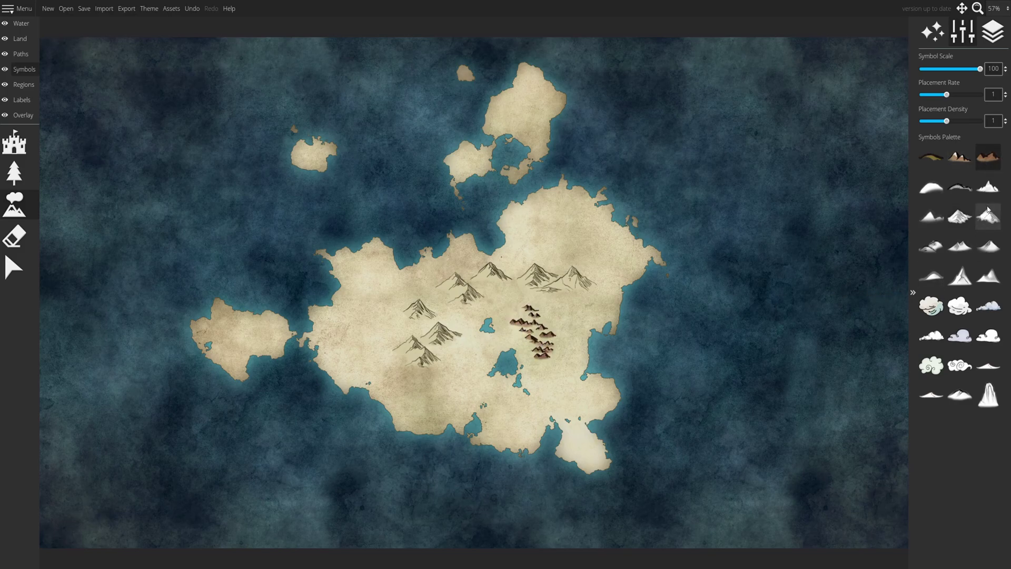
pyautogui.click(988, 188)
pyautogui.moveTo(366, 312)
pyautogui.mouseDown()
pyautogui.moveTo(398, 384)
pyautogui.moveTo(455, 398)
pyautogui.moveTo(455, 350)
pyautogui.mouseUp()
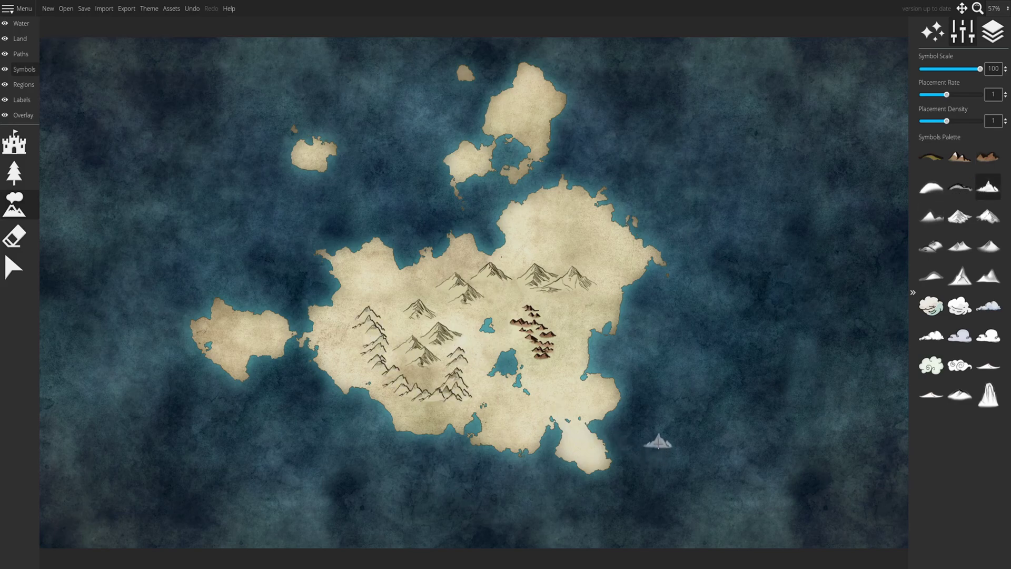
# Step: Undo all the trial mountain strokes on the main island
pyautogui.hotkey('ctrl', 'z')
pyautogui.hotkey('ctrl', 'z')
pyautogui.hotkey('ctrl', 'z')
pyautogui.hotkey('ctrl', 'z')
pyautogui.hotkey('ctrl', 'z')
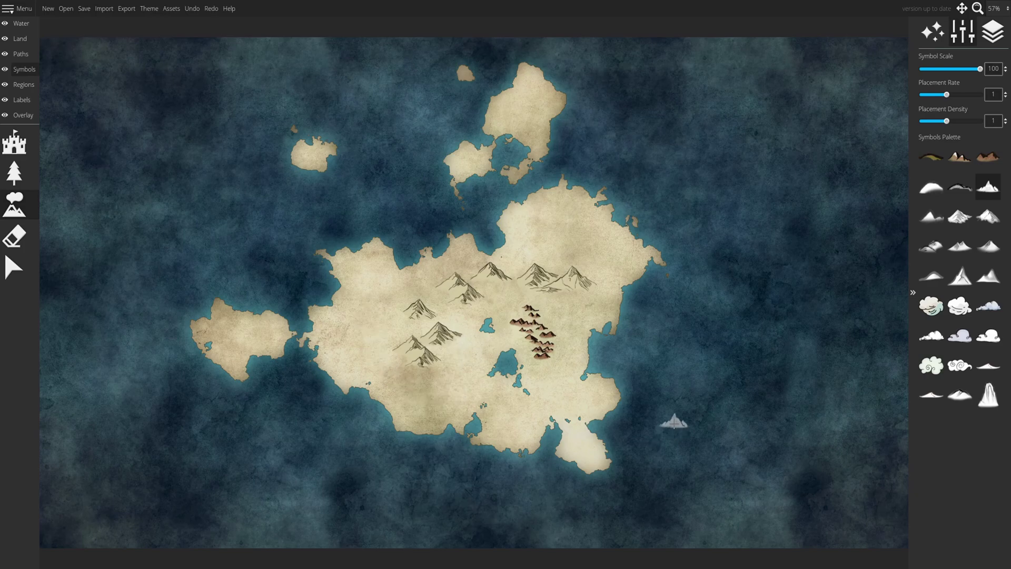
pyautogui.hotkey('ctrl', 'z')
pyautogui.hotkey('ctrl', 'z')
pyautogui.hotkey('ctrl', 'z')
pyautogui.hotkey('ctrl', 'z')
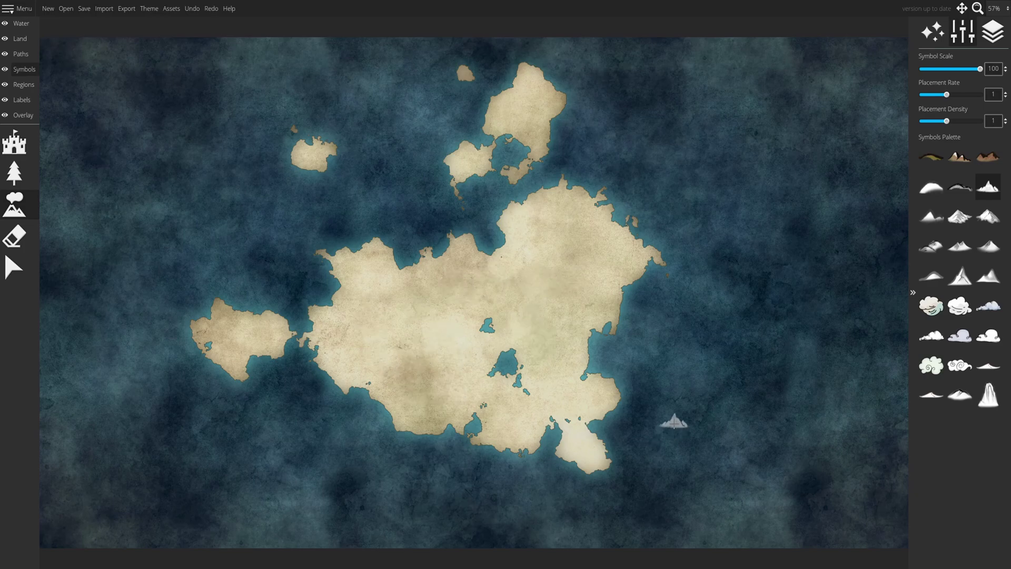
# Step: Paint Pencilled Mountains [Large] at symbol scale 40 as a range down the western main island and a short one east of the larger lake
pyautogui.click(971, 225)
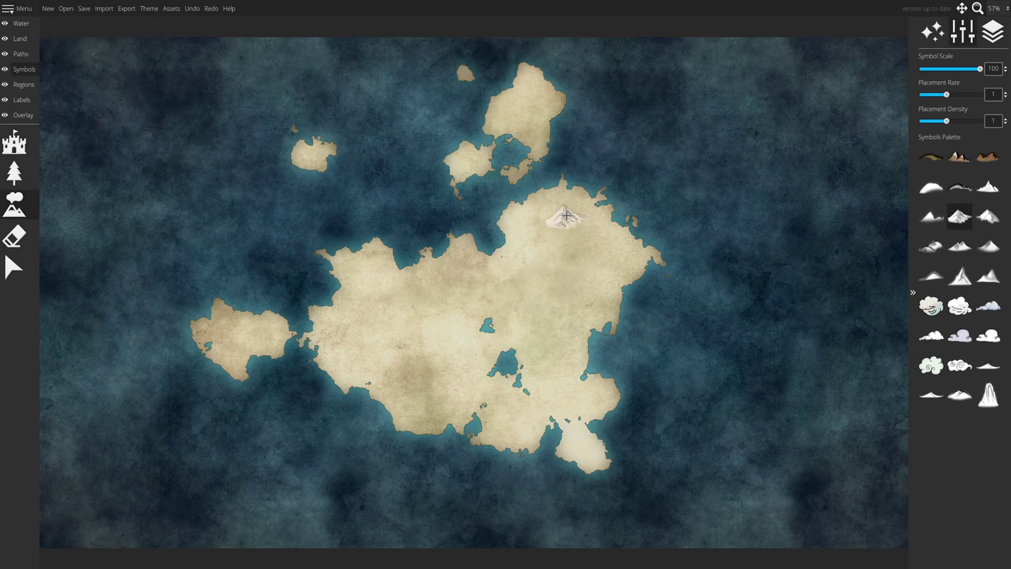
pyautogui.moveTo(981, 69); pyautogui.dragTo(951, 69)
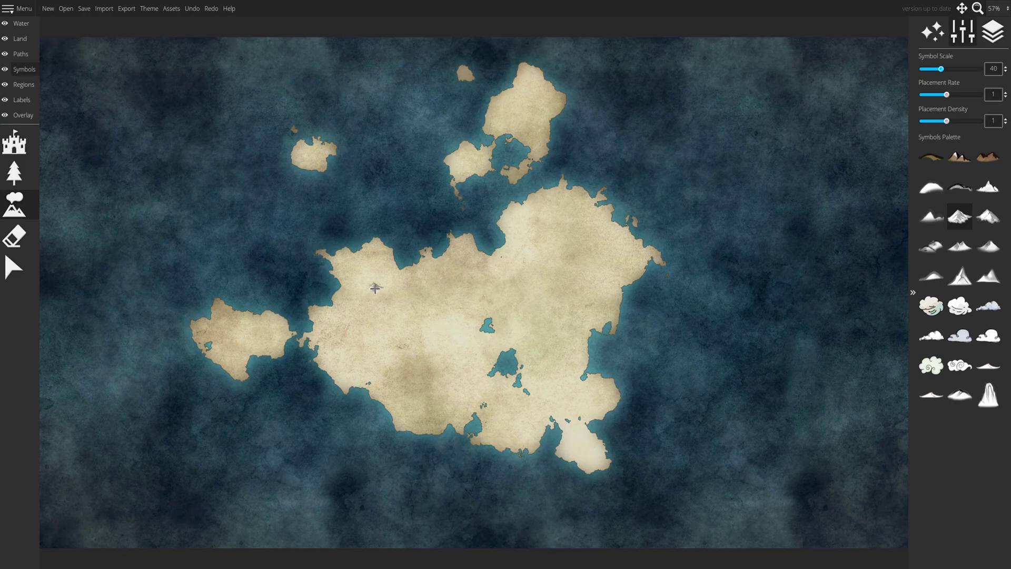
pyautogui.moveTo(374, 288)
pyautogui.mouseDown()
pyautogui.moveTo(385, 346)
pyautogui.moveTo(421, 378)
pyautogui.moveTo(488, 393)
pyautogui.mouseUp()
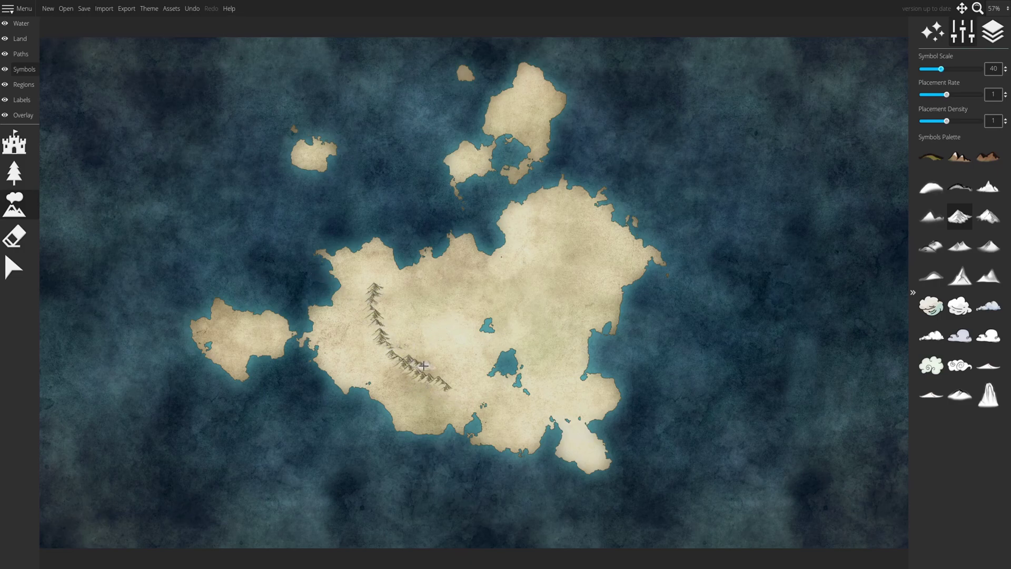
pyautogui.moveTo(394, 356)
pyautogui.mouseDown()
pyautogui.moveTo(376, 338)
pyautogui.moveTo(366, 297)
pyautogui.moveTo(361, 308)
pyautogui.moveTo(390, 285)
pyautogui.moveTo(379, 297)
pyautogui.mouseUp()
pyautogui.moveTo(365, 342)
pyautogui.mouseDown()
pyautogui.moveTo(368, 364)
pyautogui.moveTo(372, 336)
pyautogui.moveTo(373, 371)
pyautogui.moveTo(422, 366)
pyautogui.moveTo(409, 378)
pyautogui.moveTo(435, 390)
pyautogui.mouseUp()
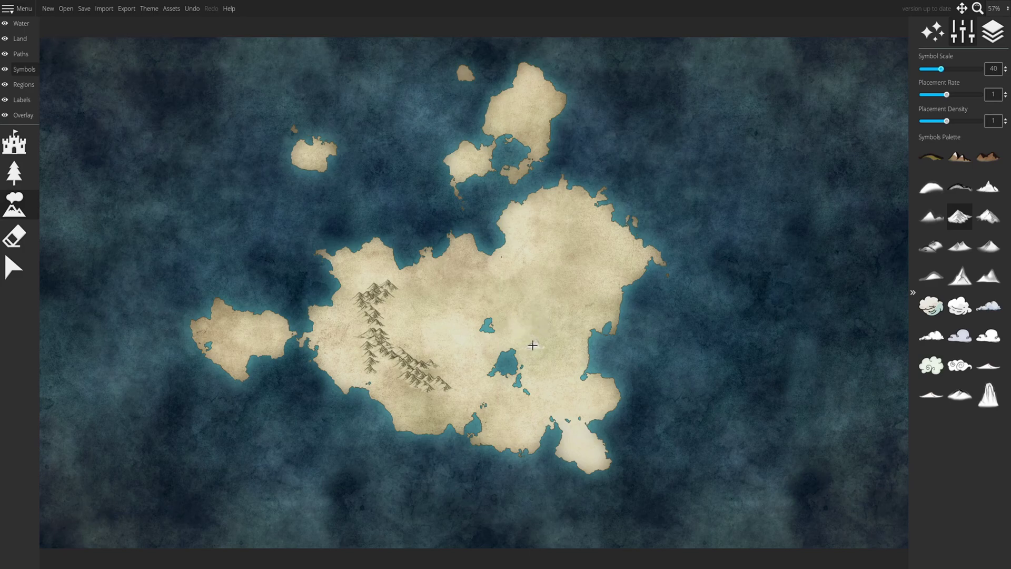
pyautogui.moveTo(533, 345); pyautogui.dragTo(542, 394)
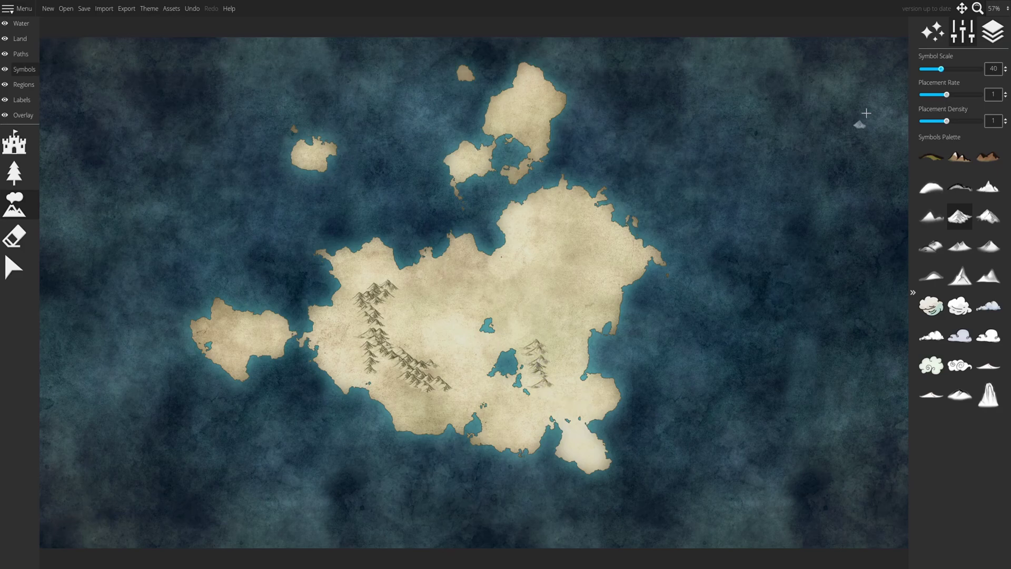
# Step: At 150% zoom, move three mountain symbols from the short eastern range to the open land north of it
pyautogui.click(995, 9)
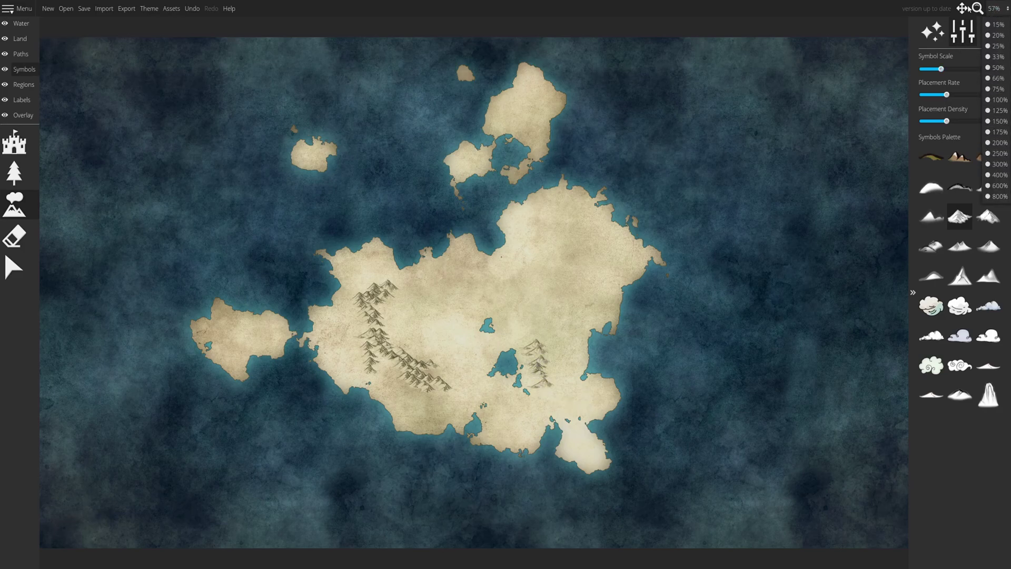
pyautogui.click(998, 121)
pyautogui.click(962, 7)
pyautogui.moveTo(808, 207); pyautogui.dragTo(569, 207)
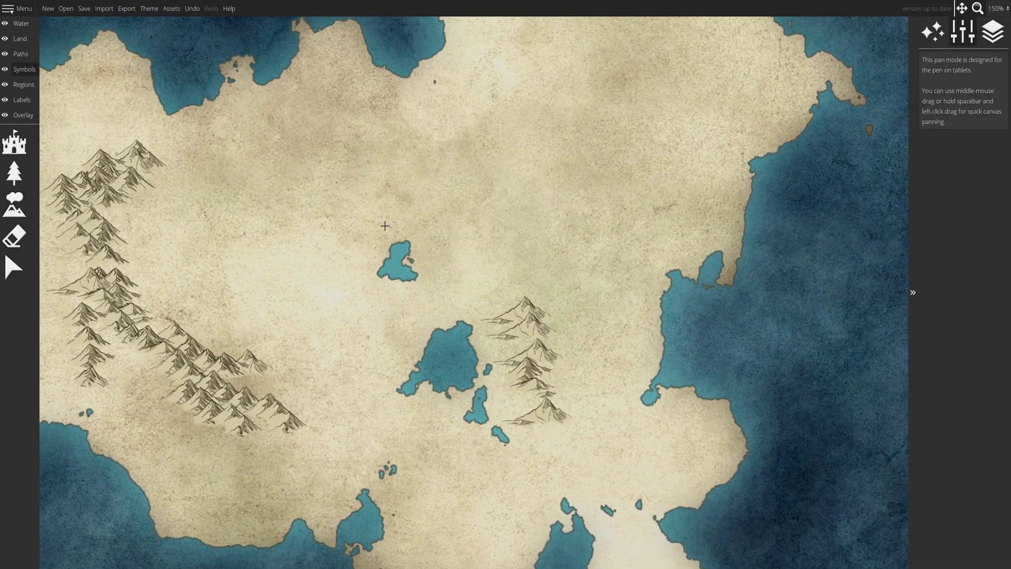
pyautogui.click(13, 267)
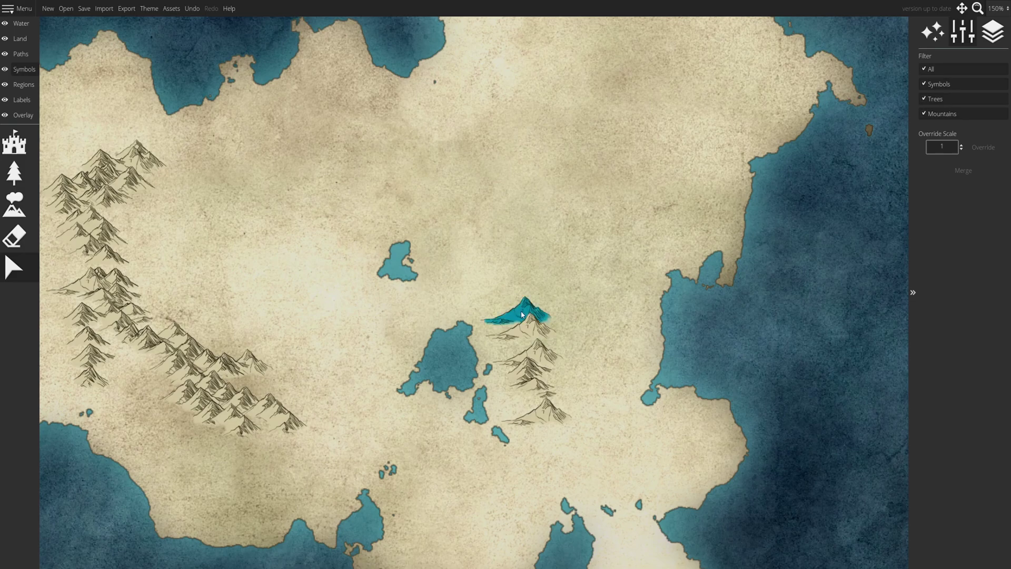
pyautogui.moveTo(527, 314); pyautogui.dragTo(514, 218)
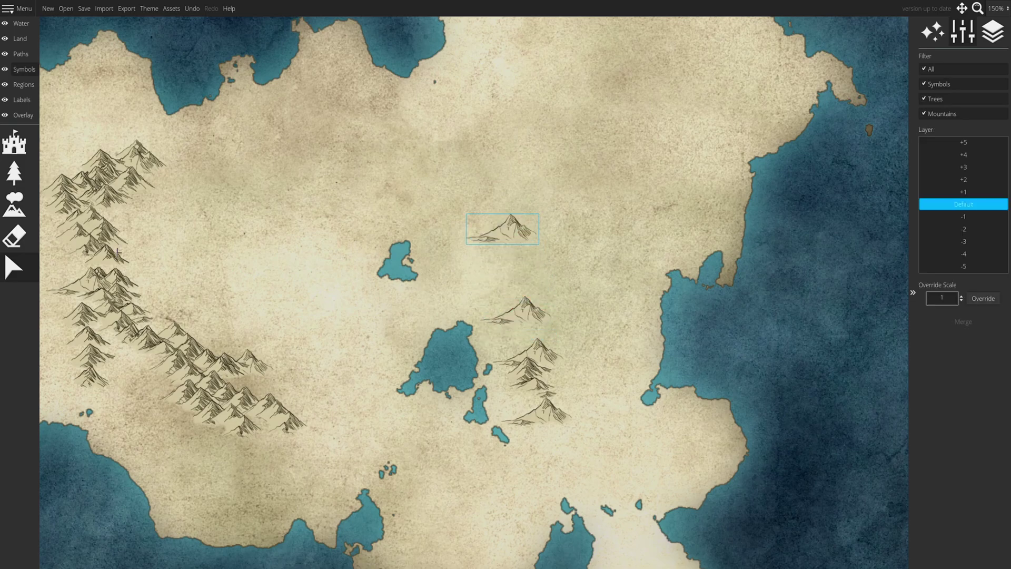
pyautogui.click(17, 267)
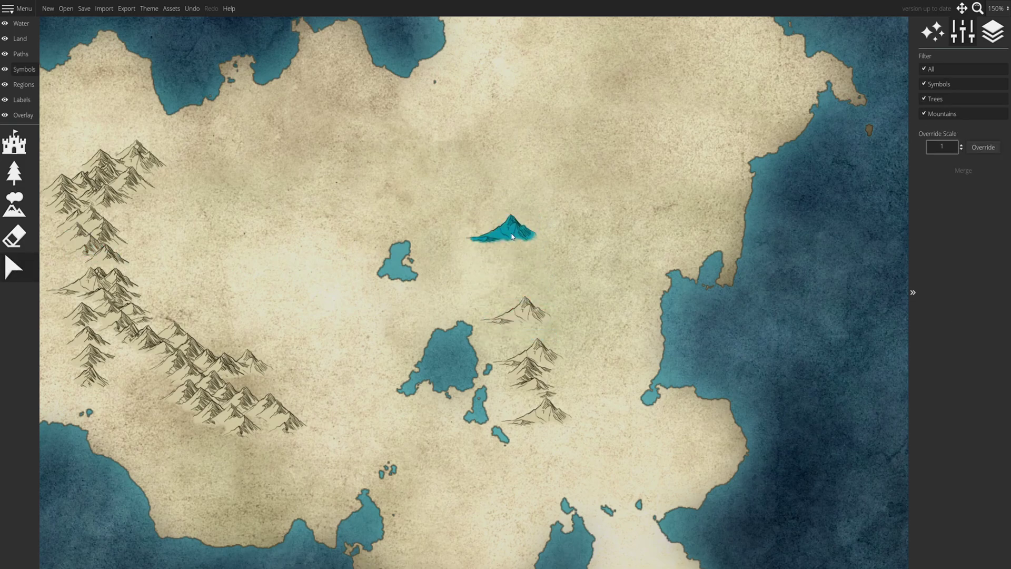
pyautogui.moveTo(508, 229); pyautogui.dragTo(493, 214)
pyautogui.moveTo(522, 314); pyautogui.dragTo(561, 228)
pyautogui.moveTo(514, 366)
pyautogui.mouseDown()
pyautogui.moveTo(526, 165)
pyautogui.moveTo(516, 165)
pyautogui.moveTo(442, 278)
pyautogui.moveTo(442, 87)
pyautogui.moveTo(432, 72)
pyautogui.moveTo(540, 180)
pyautogui.mouseUp()
# Step: Delete the three moved mountains together, as well as the southernmost mountain of the short range east of the lake
pyautogui.moveTo(422, 131); pyautogui.dragTo(629, 288)
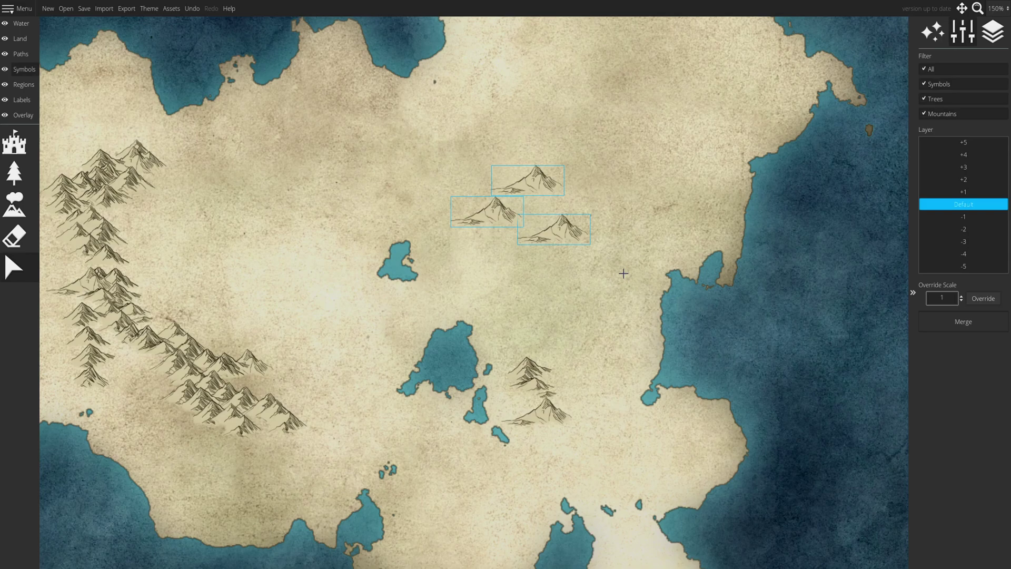
pyautogui.moveTo(407, 128); pyautogui.dragTo(618, 293)
pyautogui.press('Delete')
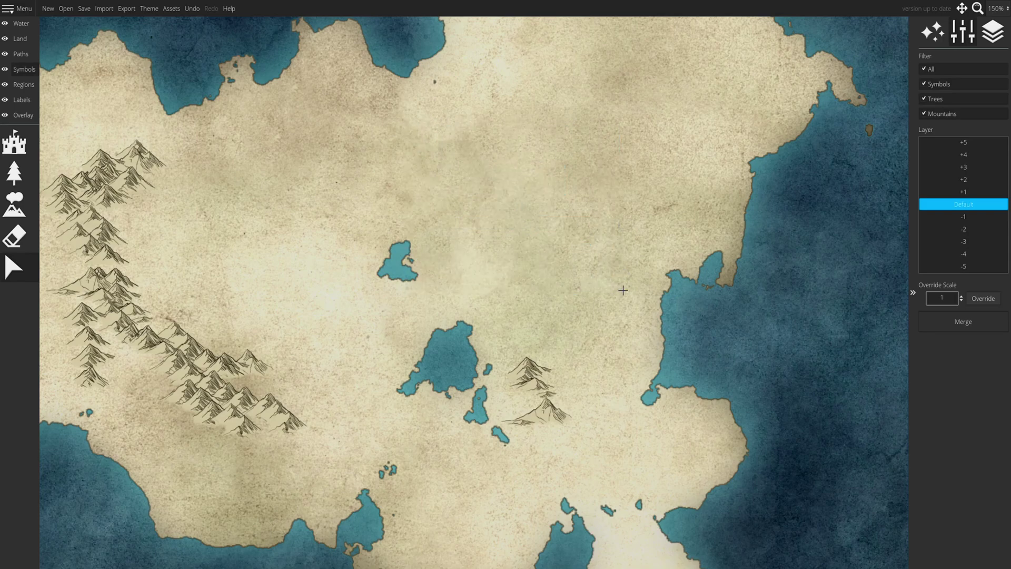
pyautogui.click(556, 418)
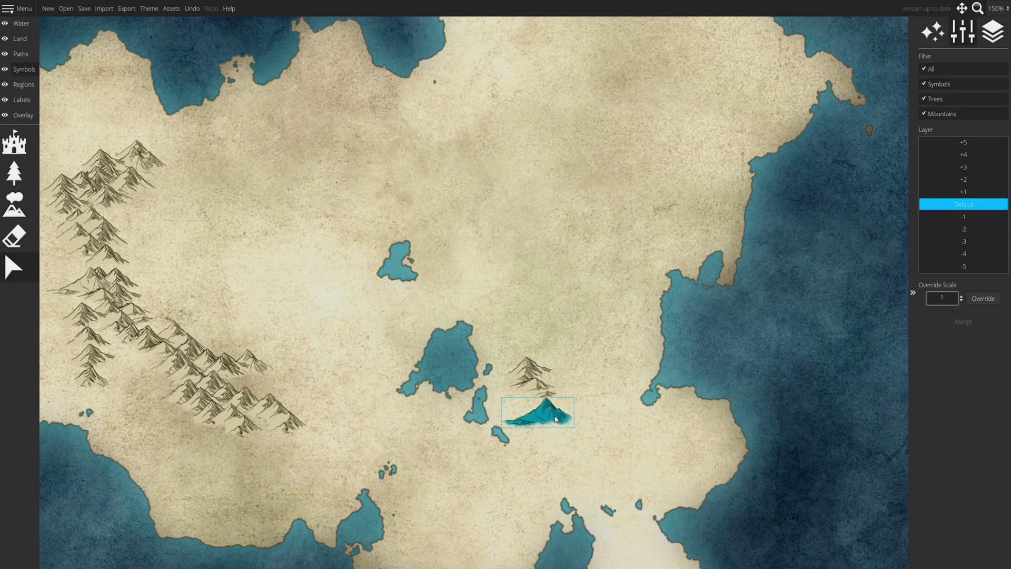
pyautogui.press('Delete')
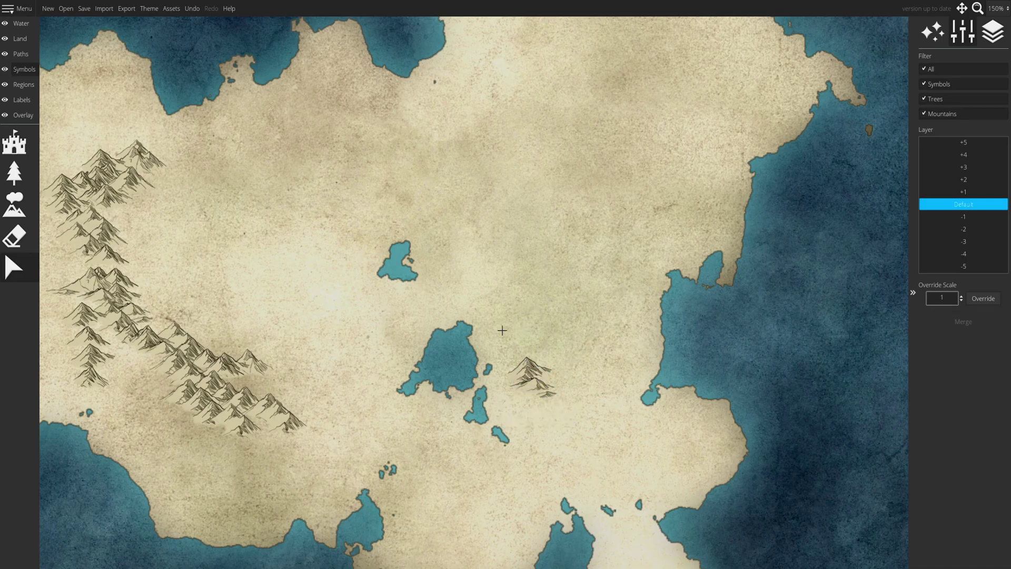
# Step: Place individual Pencilled Mountains [Large] at scale 40 along the eastern side of the larger lake, extending the short range north and south
pyautogui.click(14, 204)
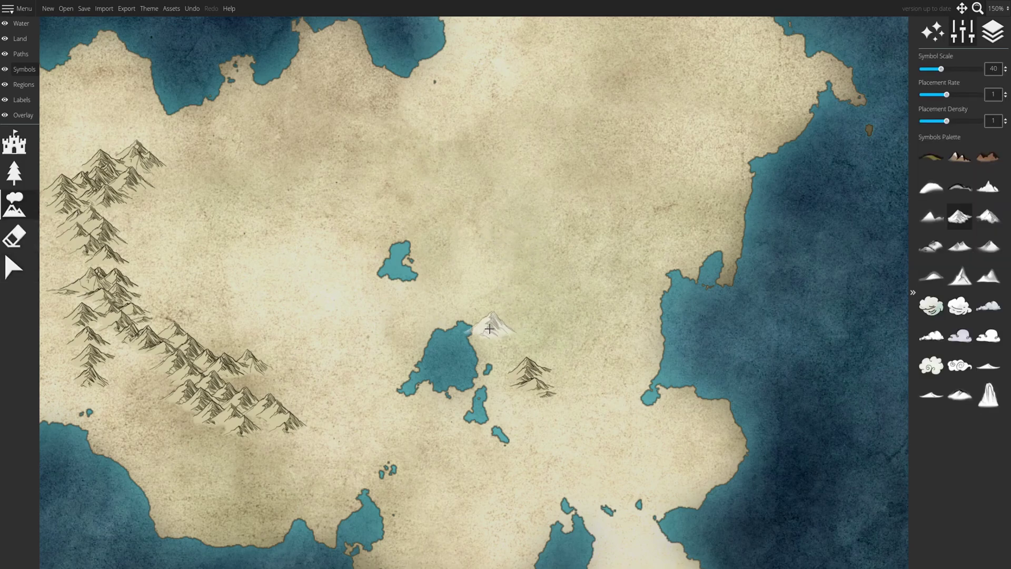
pyautogui.click(493, 318)
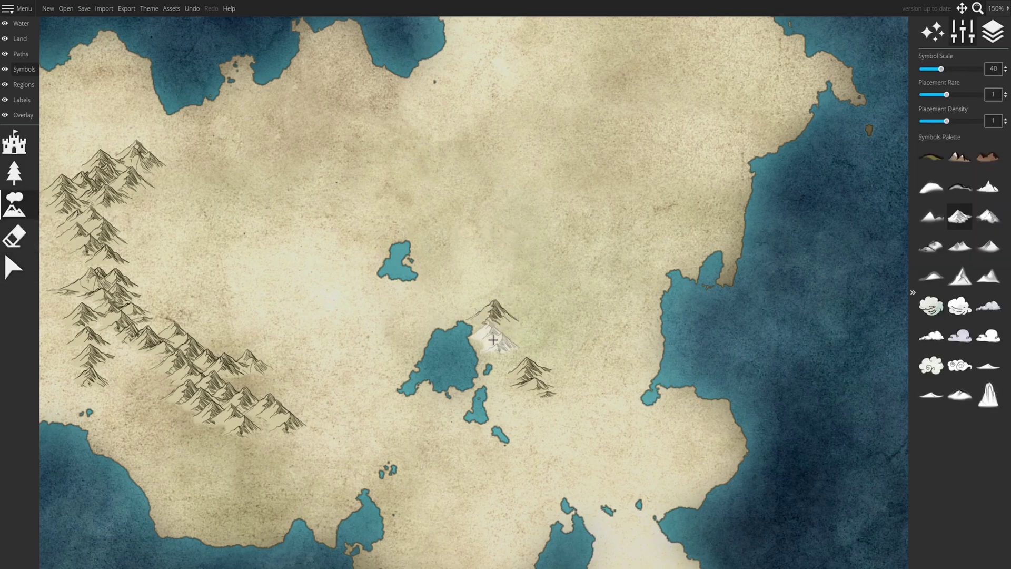
pyautogui.click(493, 340)
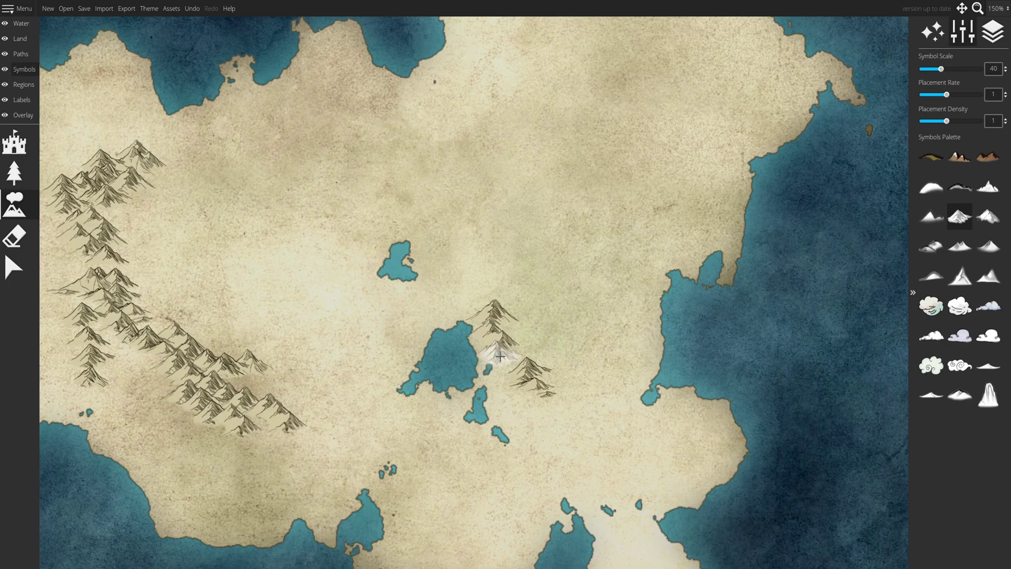
pyautogui.click(500, 357)
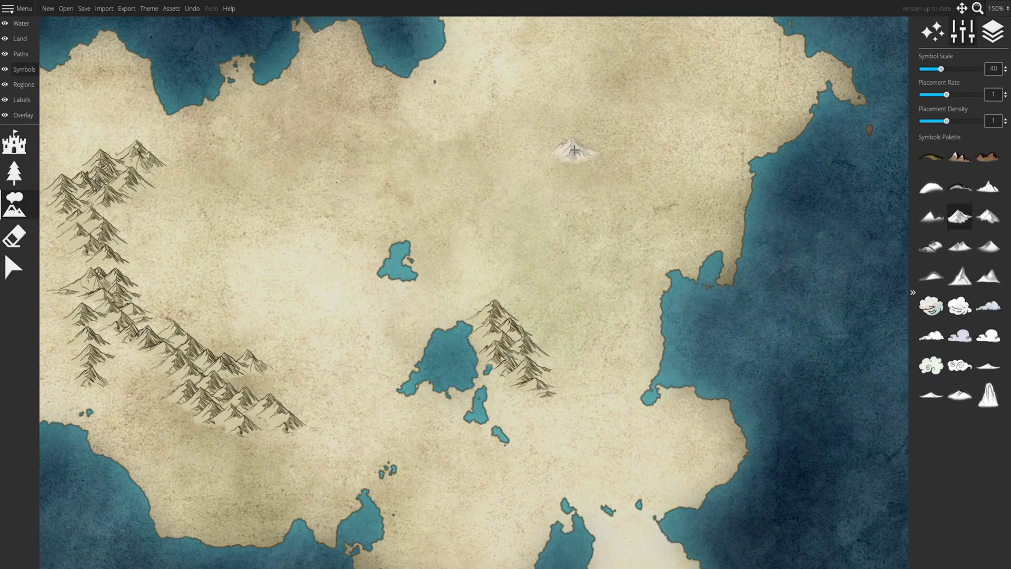
pyautogui.click(731, 123)
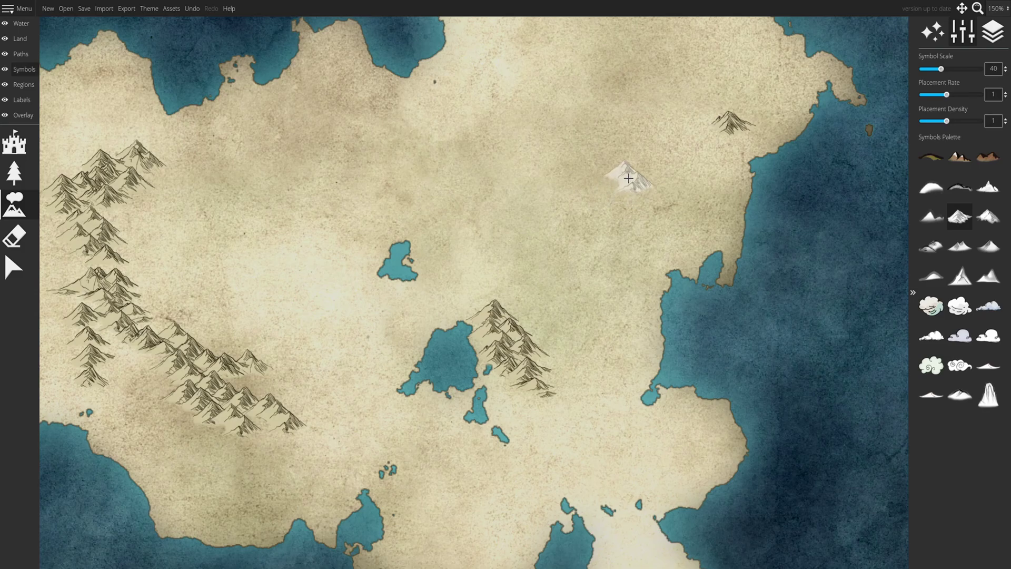
pyautogui.hotkey('ctrl', 'z')
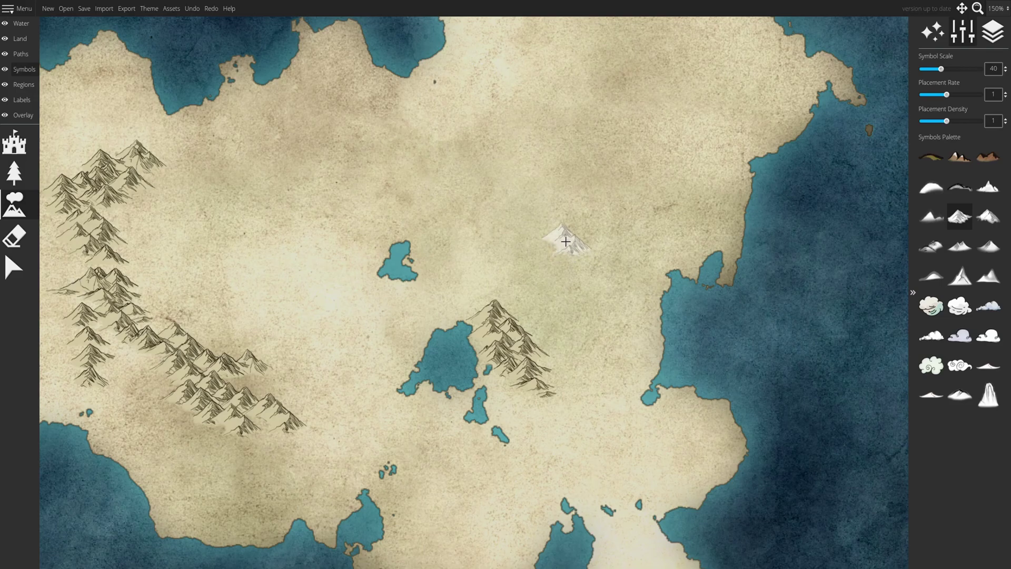
pyautogui.click(509, 386)
pyautogui.click(503, 403)
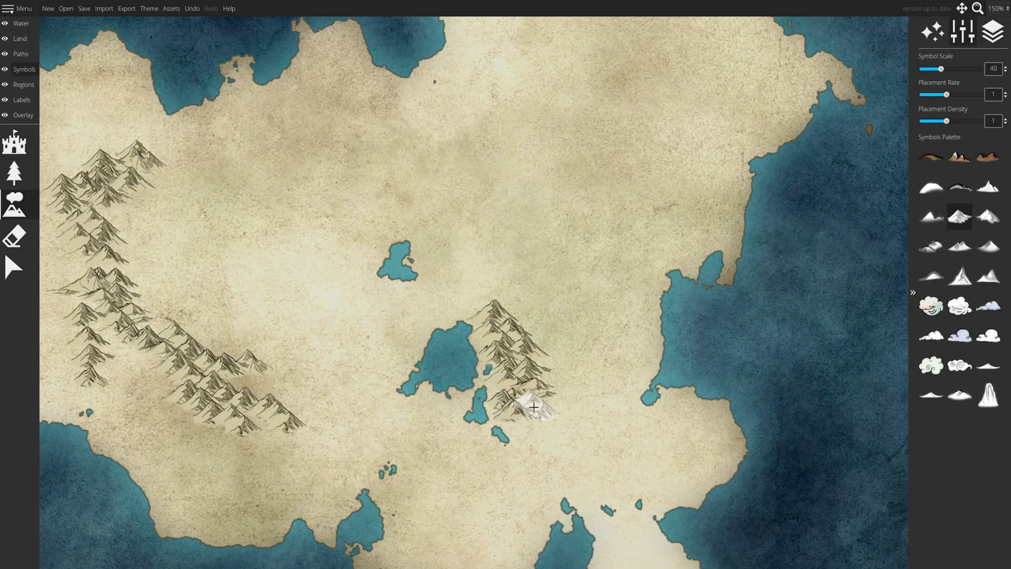
# Step: Place another mountain at the southern end of the range east of the larger lake, and fill the gap in the western range with mountains
pyautogui.click(527, 425)
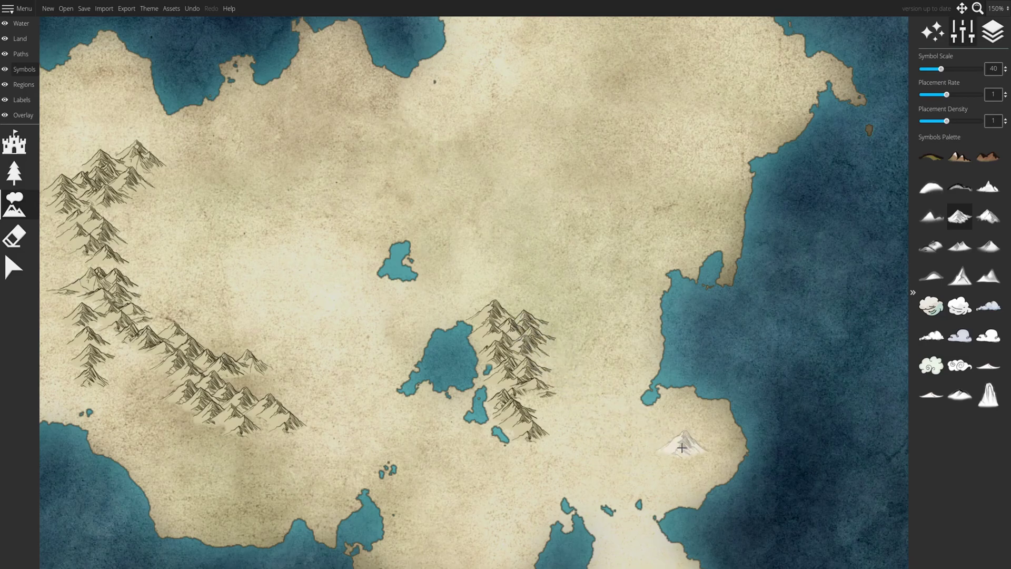
pyautogui.click(962, 8)
pyautogui.moveTo(367, 255); pyautogui.dragTo(592, 305)
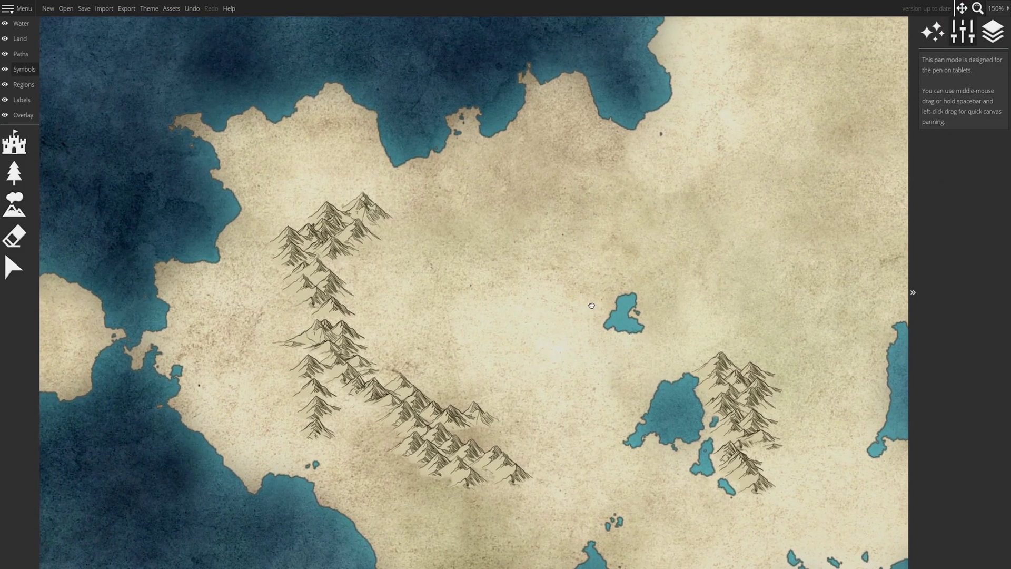
pyautogui.click(16, 209)
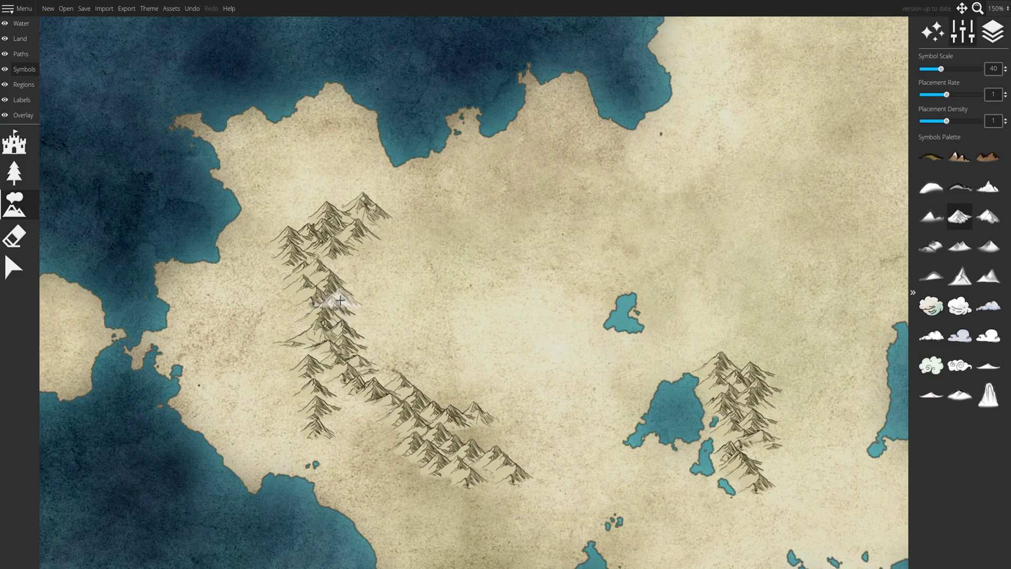
pyautogui.click(351, 315)
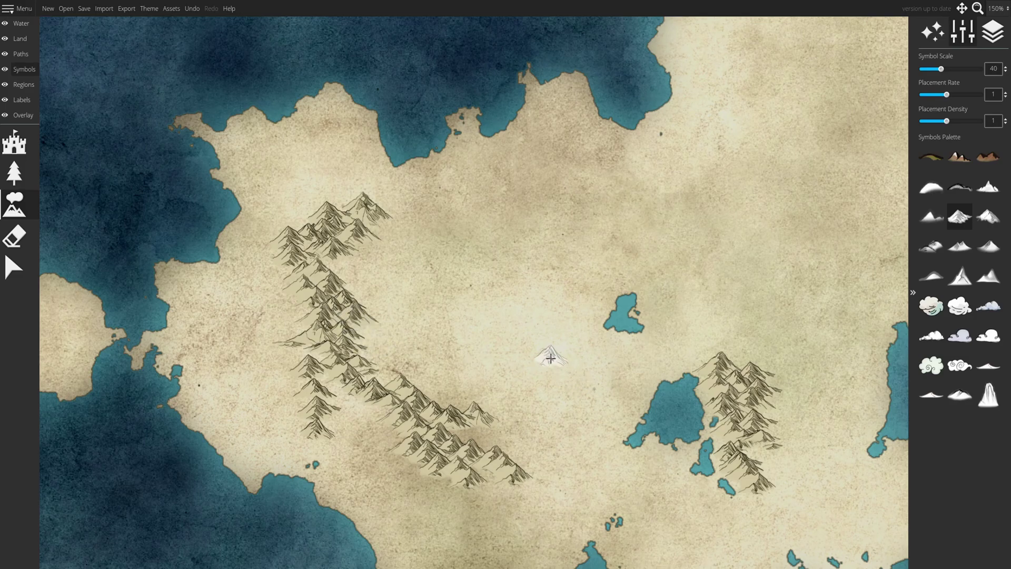
# Step: Select the mountain protruding east from the middle of the western range and move it slightly west into the range
pyautogui.click(14, 270)
pyautogui.click(372, 324)
pyautogui.moveTo(362, 320); pyautogui.dragTo(344, 320)
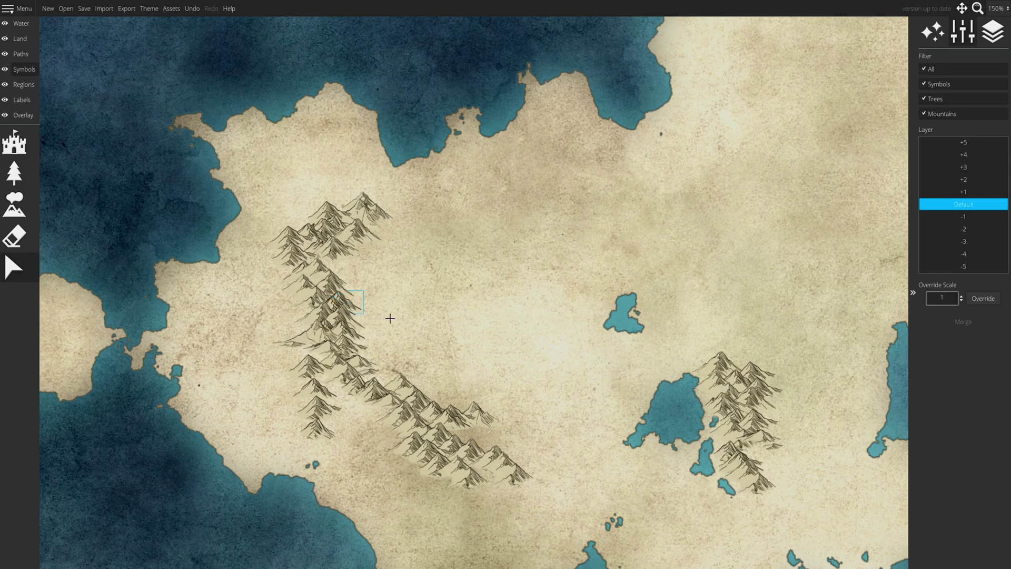
pyautogui.click(419, 297)
# Step: Examine the whole map at 50% zoom, and inspect the main island's eastern, southern and northern land at 150% for places lacking mountains
pyautogui.click(996, 9)
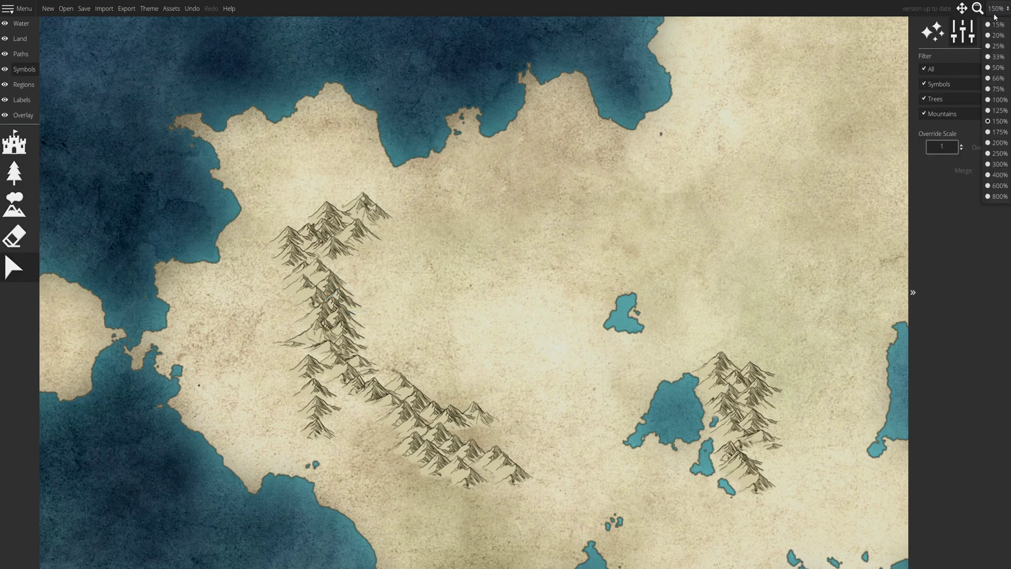
pyautogui.click(993, 68)
pyautogui.click(962, 8)
pyautogui.moveTo(684, 126); pyautogui.dragTo(653, 150)
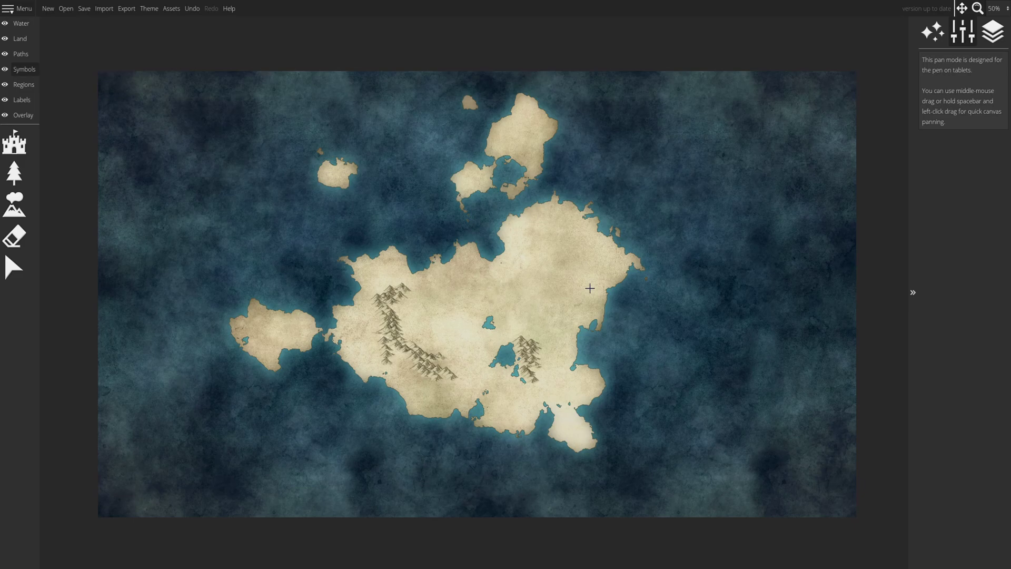
pyautogui.moveTo(590, 288); pyautogui.dragTo(579, 290)
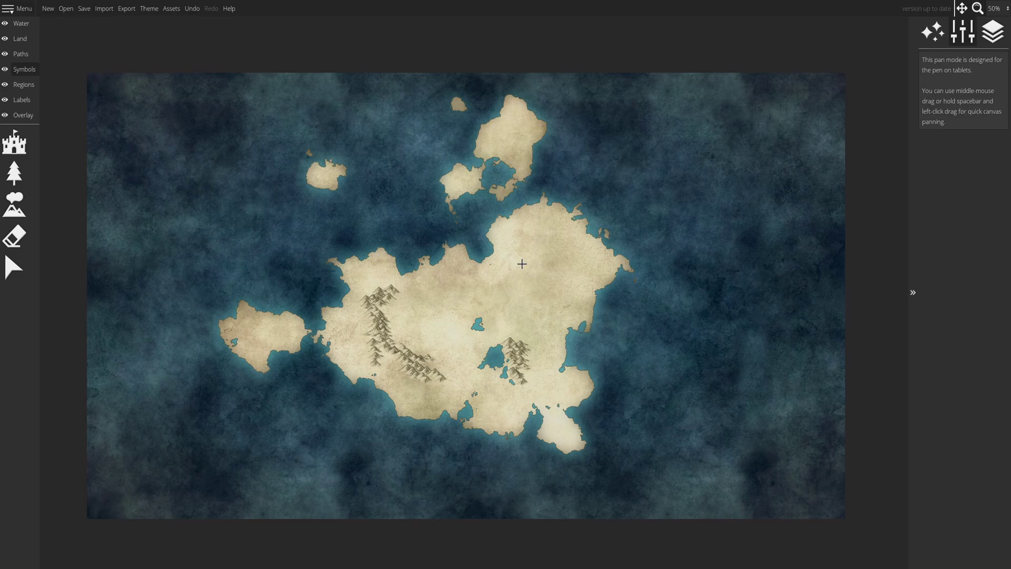
pyautogui.click(1001, 9)
pyautogui.click(1000, 122)
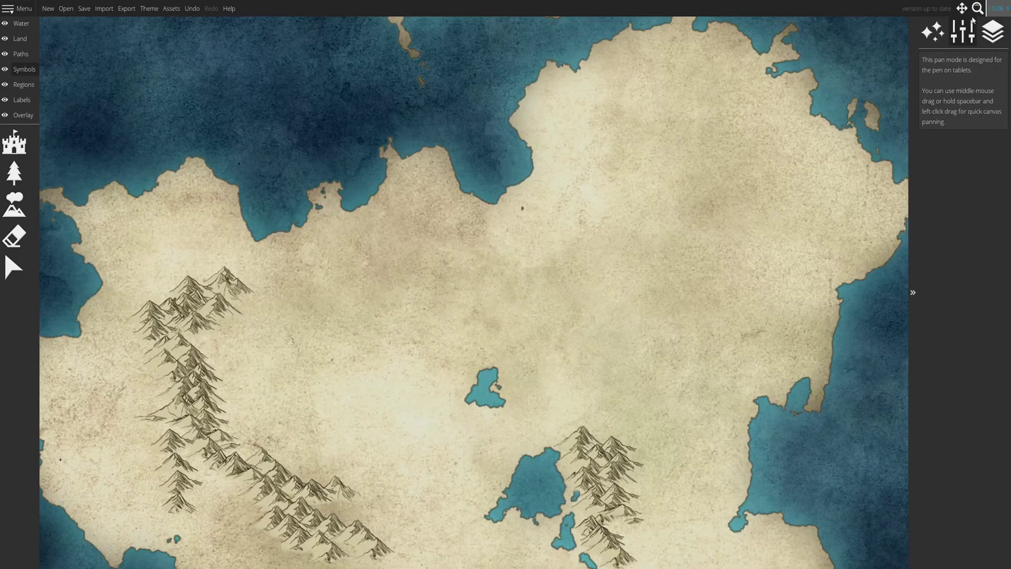
pyautogui.moveTo(793, 100); pyautogui.dragTo(570, 84)
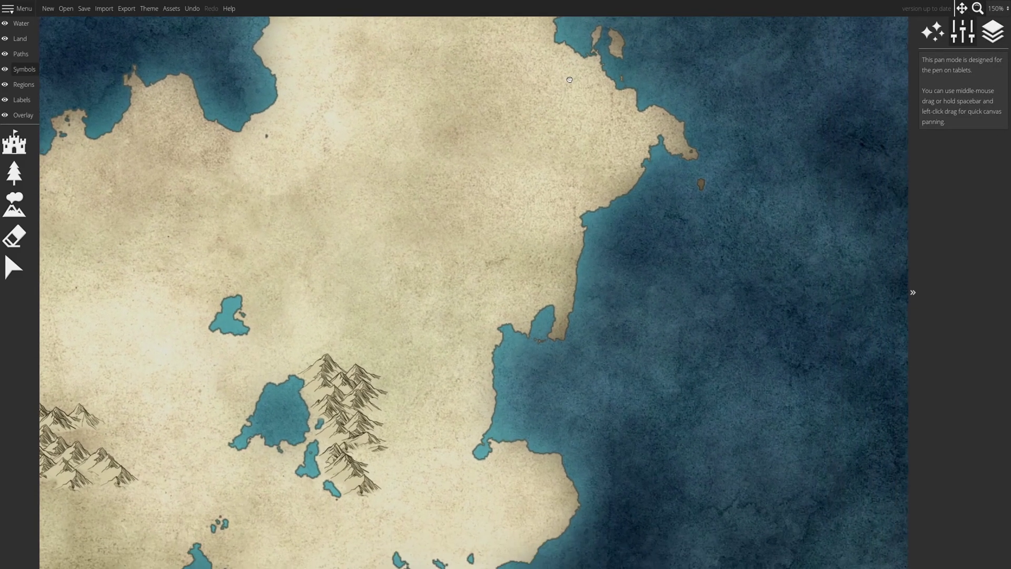
pyautogui.moveTo(581, 183); pyautogui.dragTo(690, 107)
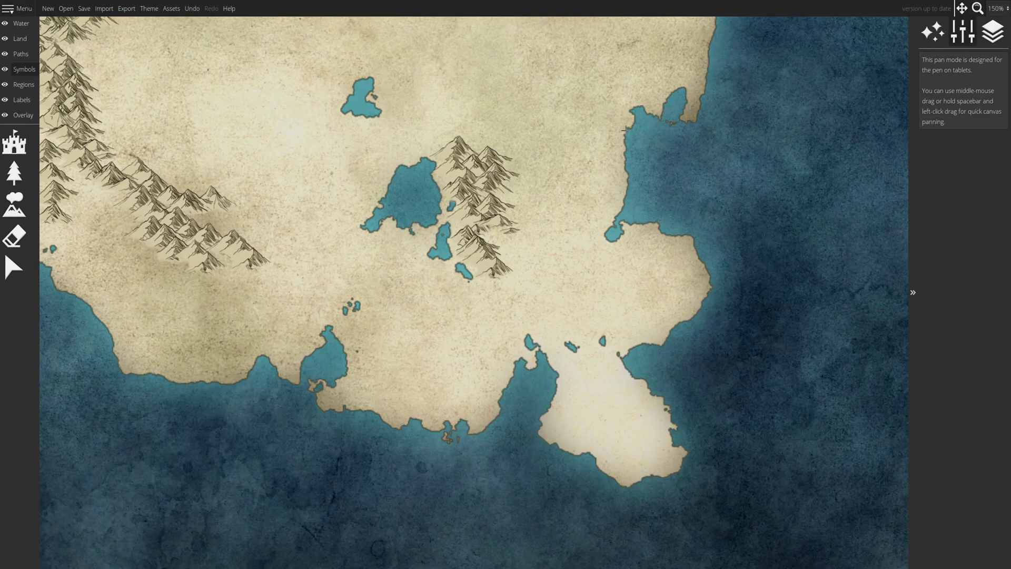
pyautogui.moveTo(559, 166); pyautogui.dragTo(462, 320)
pyautogui.moveTo(489, 207); pyautogui.dragTo(460, 352)
pyautogui.moveTo(284, 305); pyautogui.dragTo(476, 287)
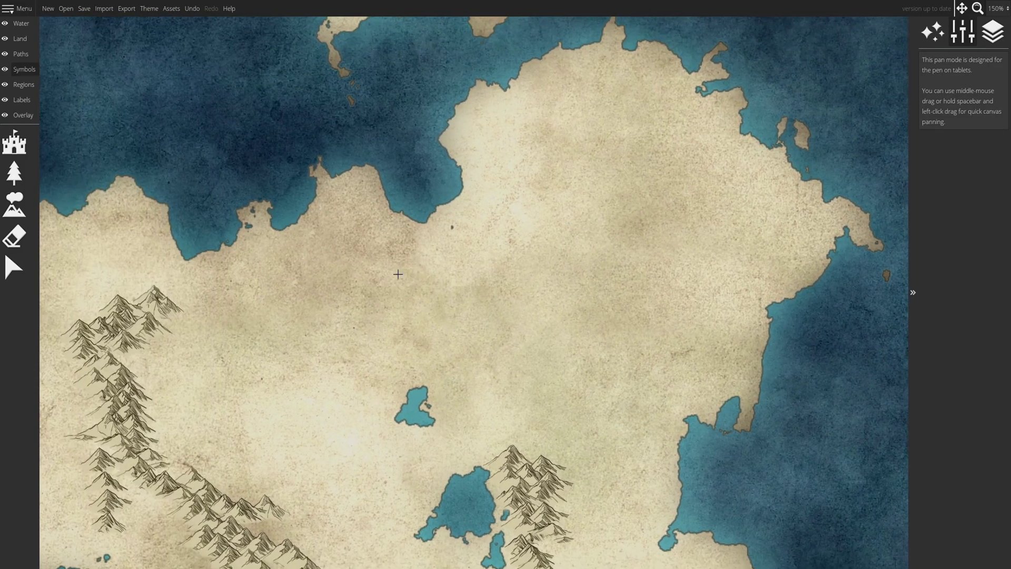
# Step: Place three individual mountains at symbol scale 40 along the main island's northeastern coast, just west of the narrow inlet
pyautogui.click(15, 205)
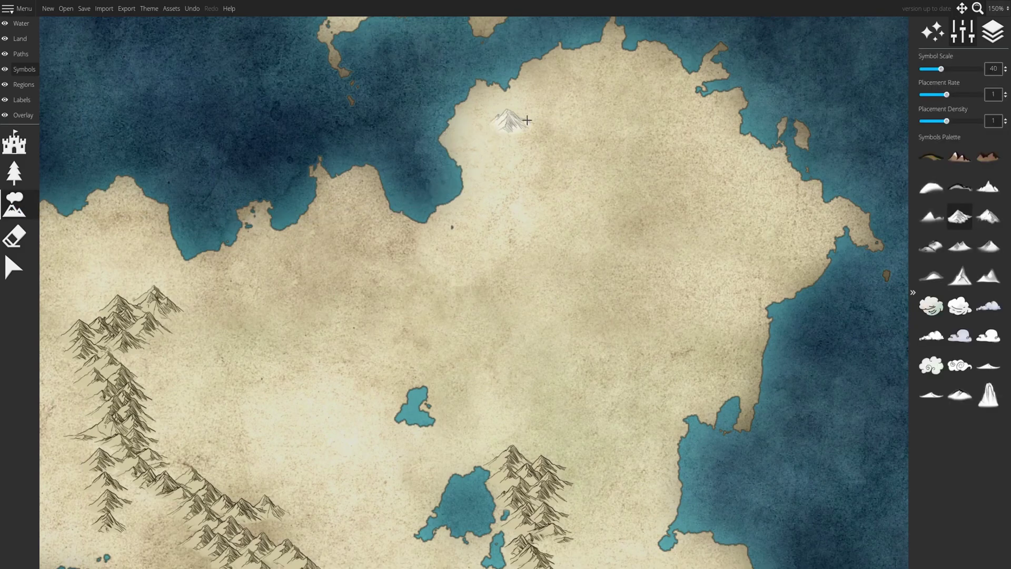
pyautogui.press('h')
pyautogui.moveTo(731, 98); pyautogui.dragTo(545, 235)
pyautogui.click(26, 213)
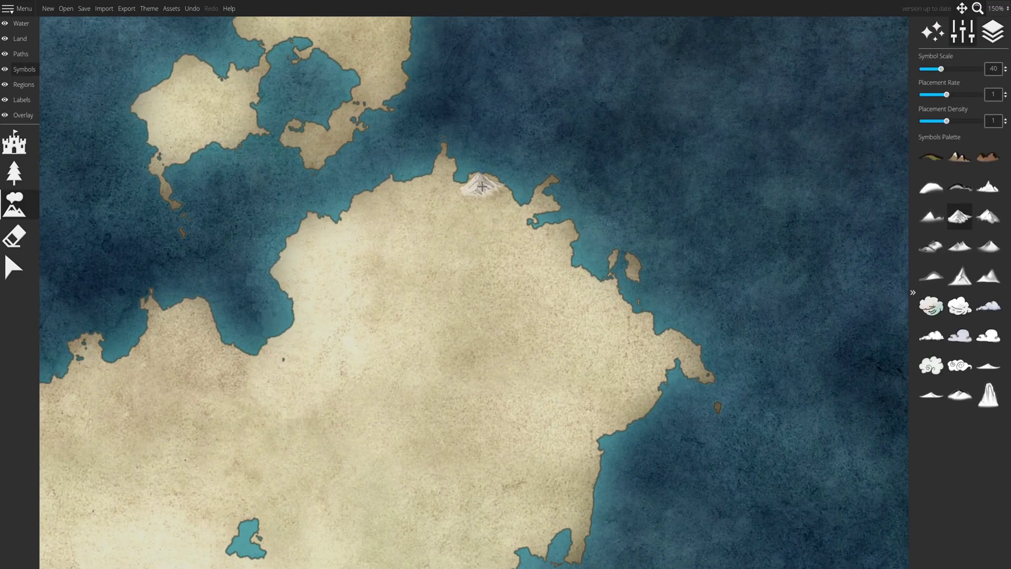
pyautogui.click(482, 185)
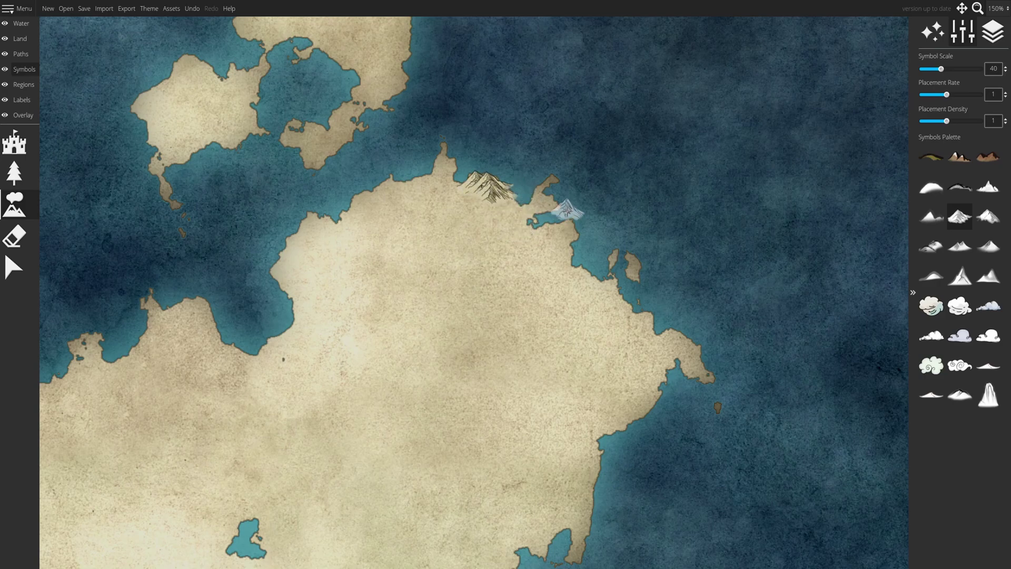
pyautogui.click(506, 202)
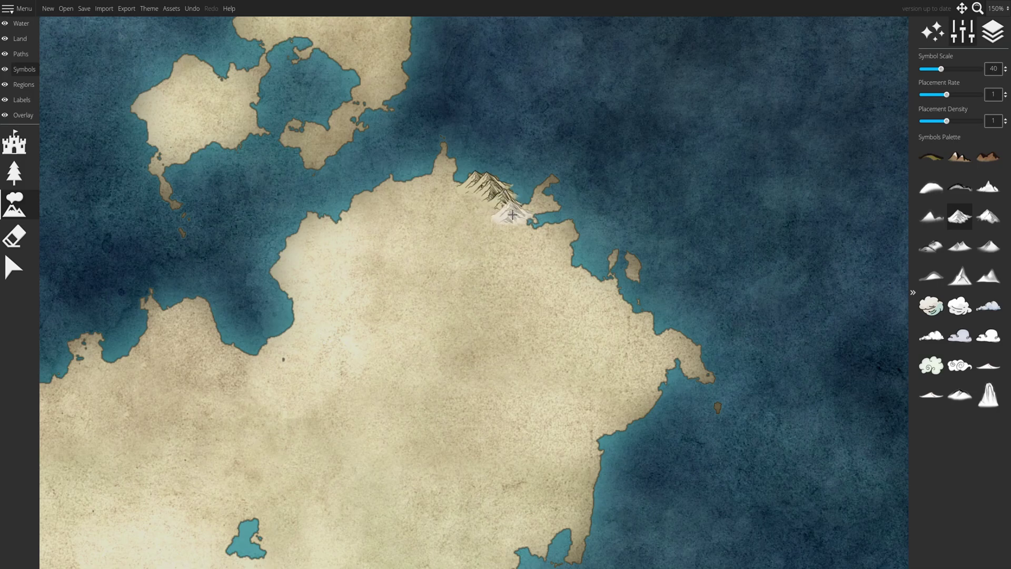
pyautogui.click(510, 212)
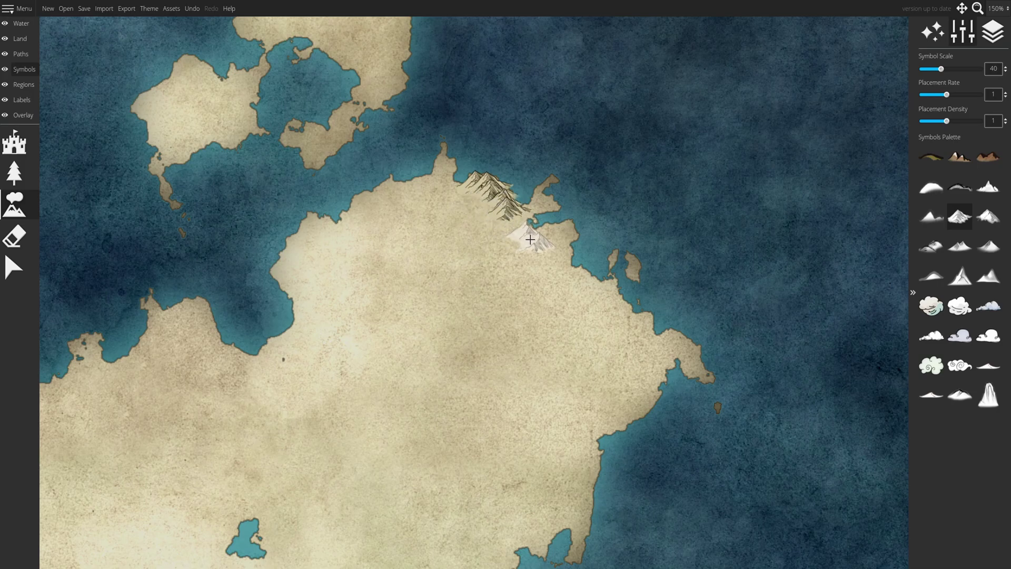
# Step: Move the southernmost of the new coastal mountains southeast to below the inlet, and place two more mountains at scale 40 beside it
pyautogui.click(13, 267)
pyautogui.moveTo(511, 214); pyautogui.dragTo(529, 239)
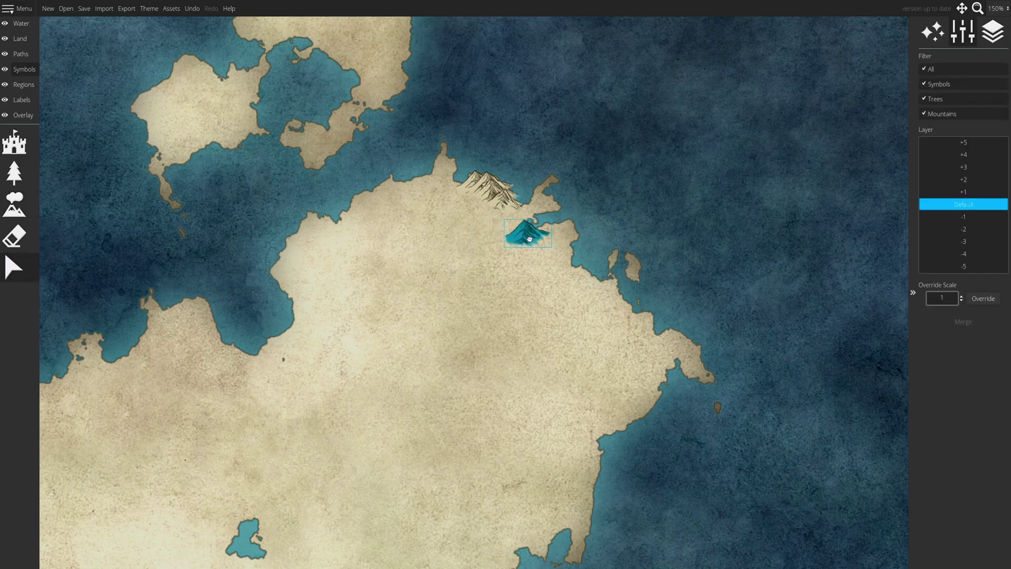
pyautogui.click(35, 206)
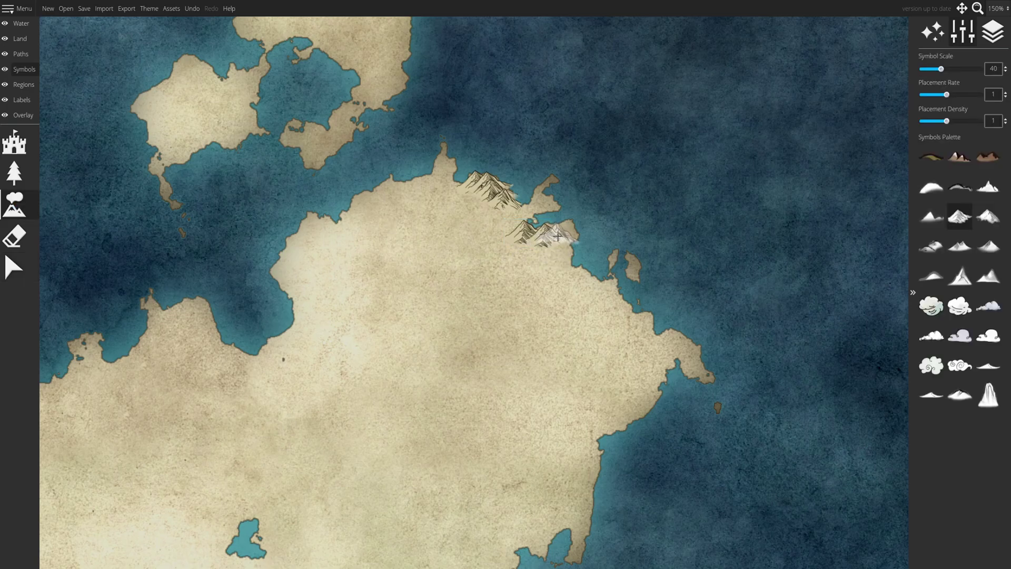
pyautogui.click(553, 236)
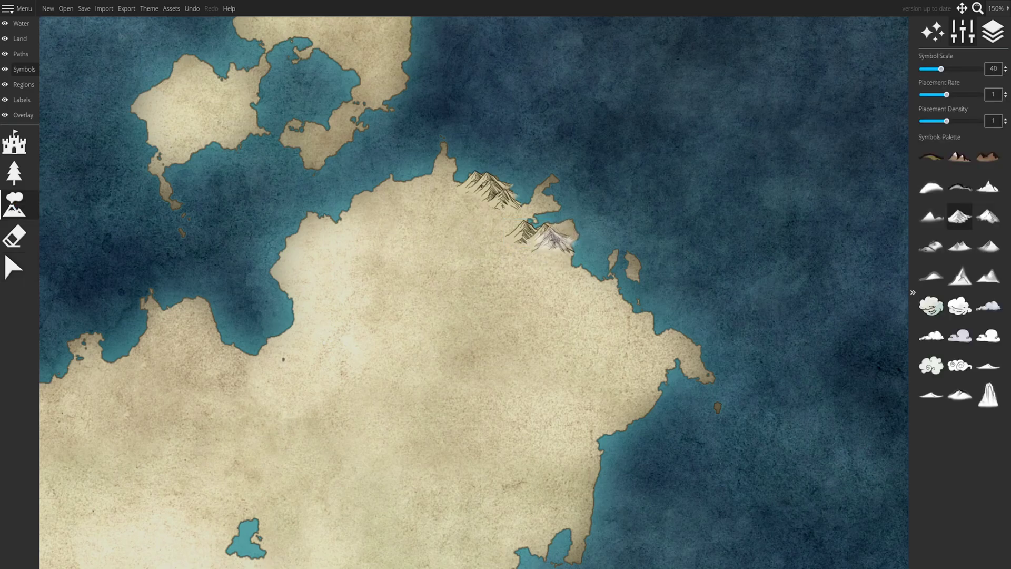
pyautogui.click(537, 252)
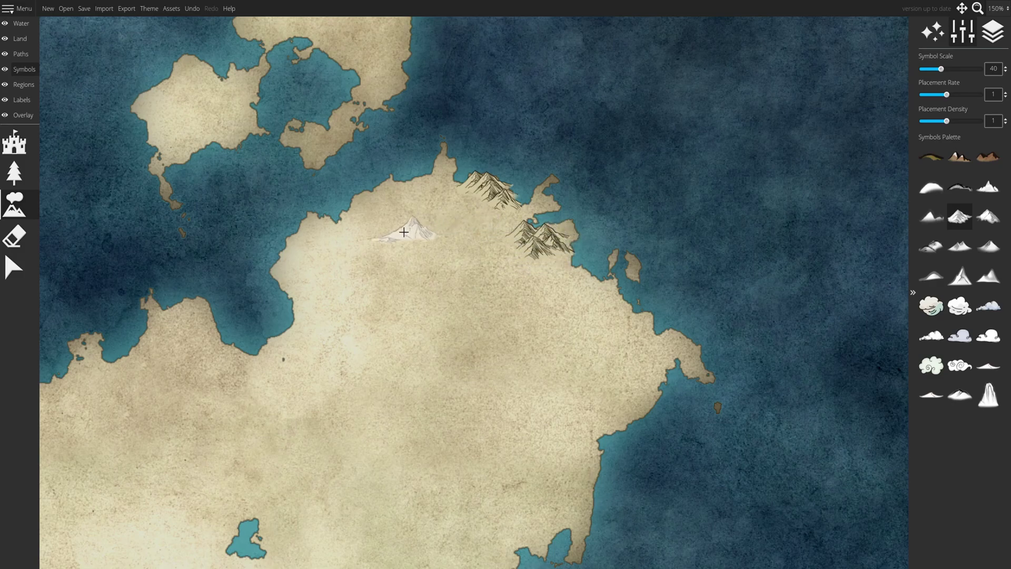
# Step: Place a trial mountain in the open sea and undo it, and extend the coastal mountain cluster southeast with more mountains
pyautogui.click(718, 141)
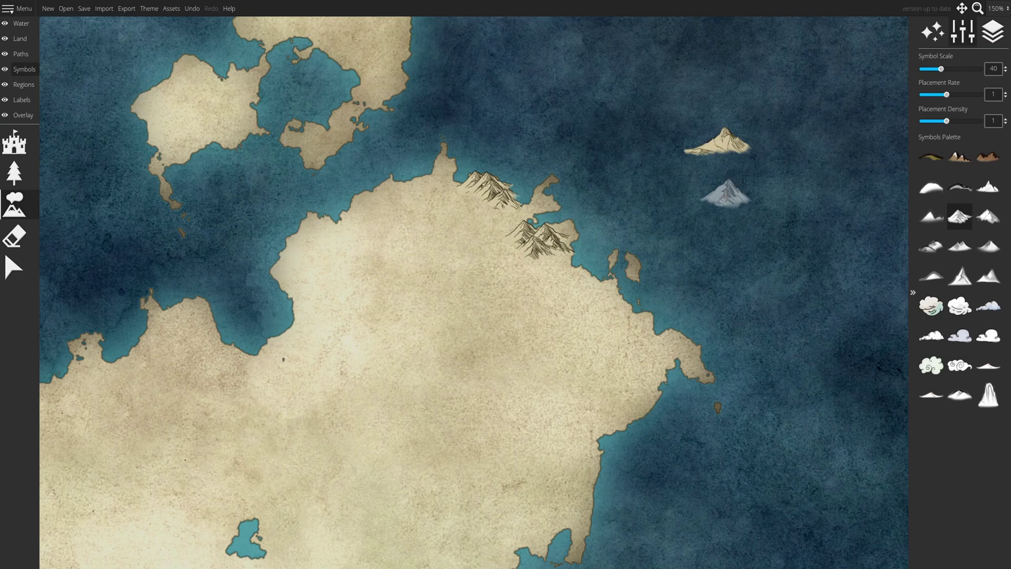
pyautogui.hotkey('ctrl', 'z')
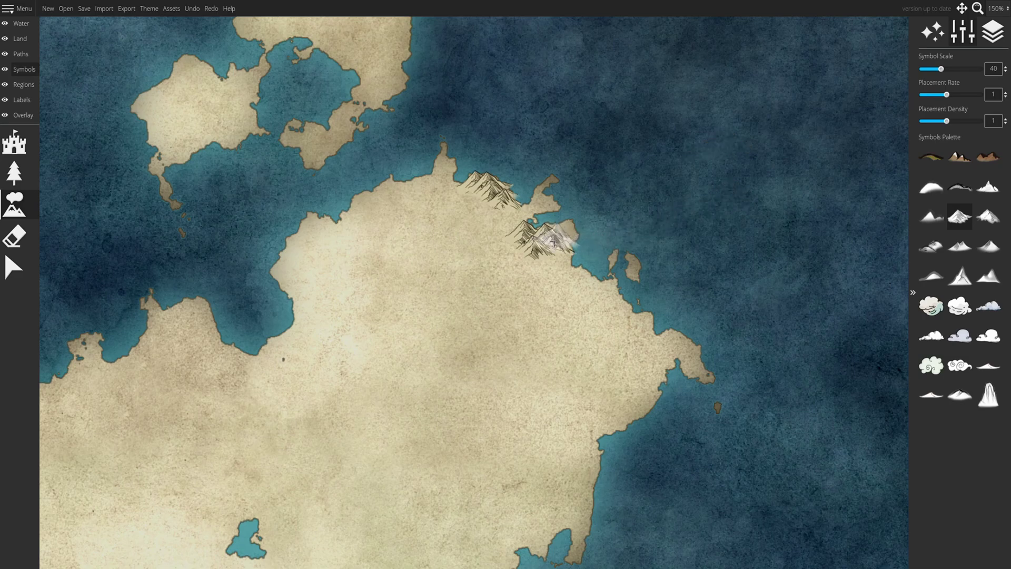
pyautogui.click(549, 256)
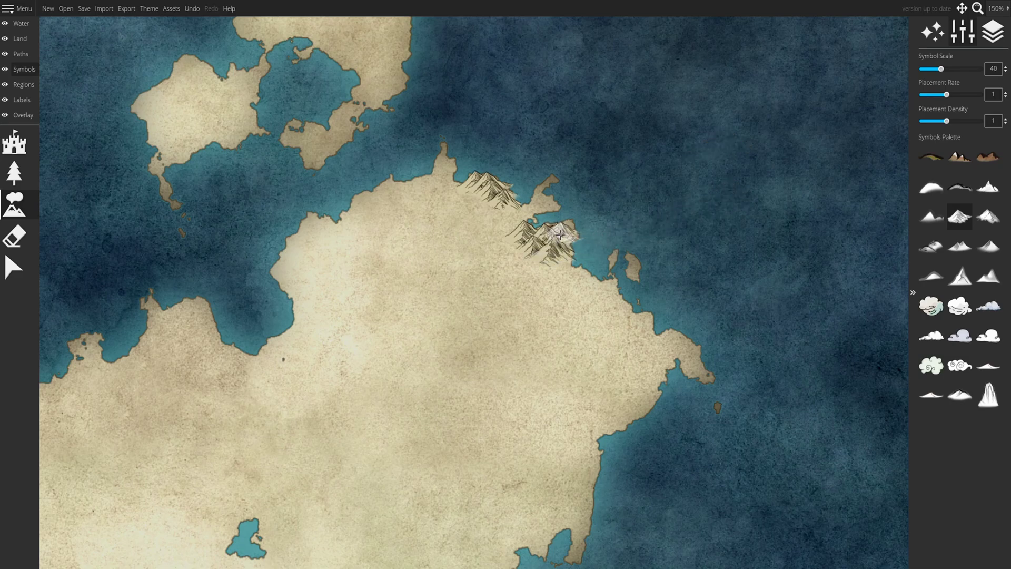
pyautogui.click(562, 266)
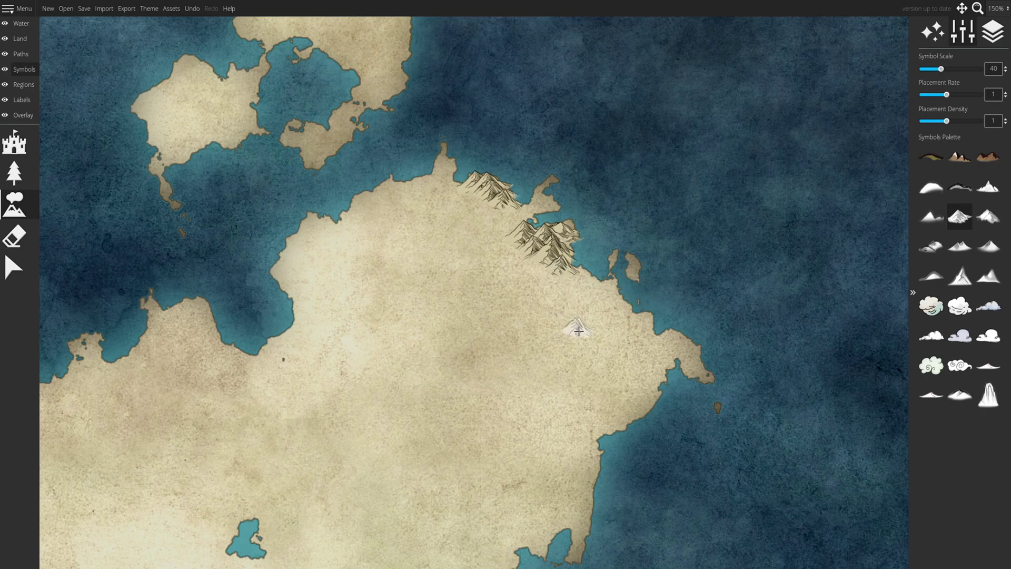
# Step: Examine the whole map at 50% zoom to review how the mountain ranges are distributed over the islands
pyautogui.click(998, 9)
pyautogui.click(999, 68)
pyautogui.click(963, 8)
pyautogui.moveTo(592, 174); pyautogui.dragTo(694, 154)
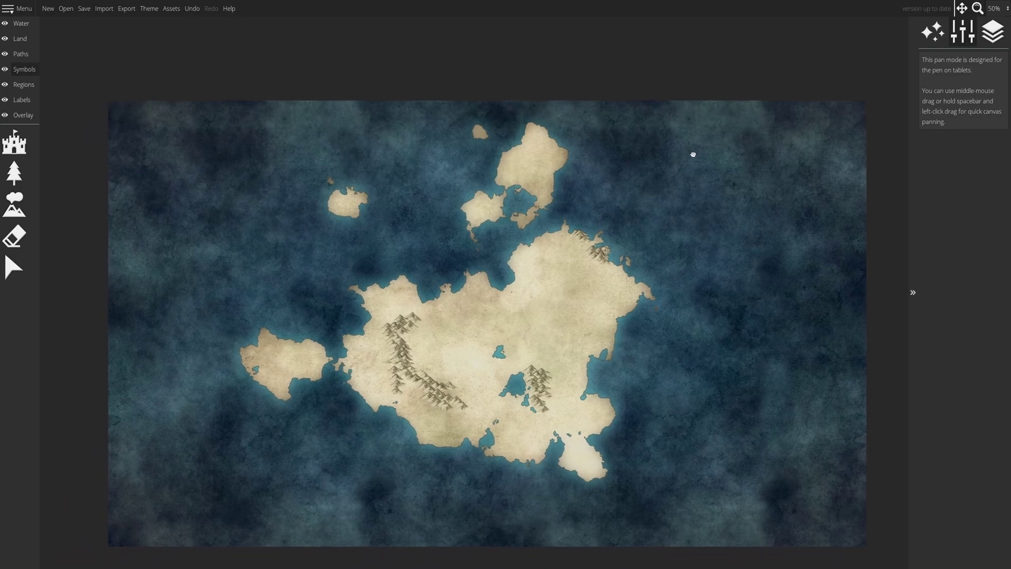
pyautogui.moveTo(669, 230); pyautogui.dragTo(634, 162)
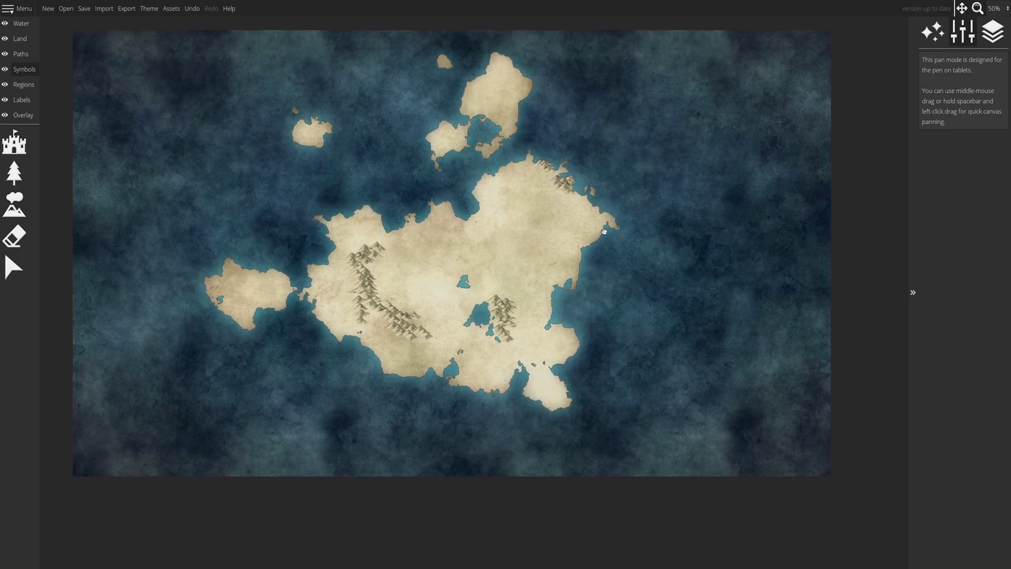
pyautogui.moveTo(607, 235); pyautogui.dragTo(562, 191)
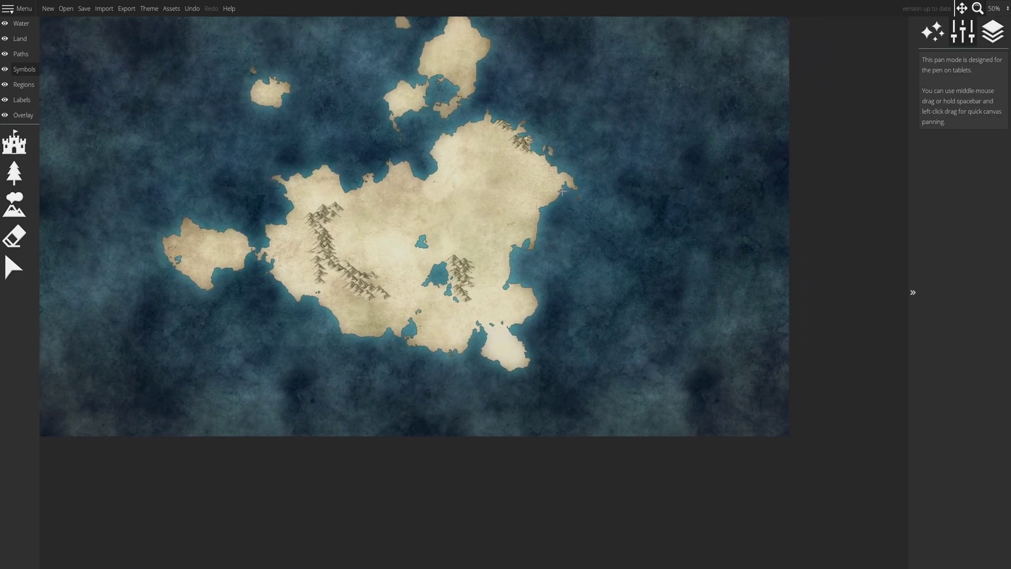
pyautogui.click(16, 208)
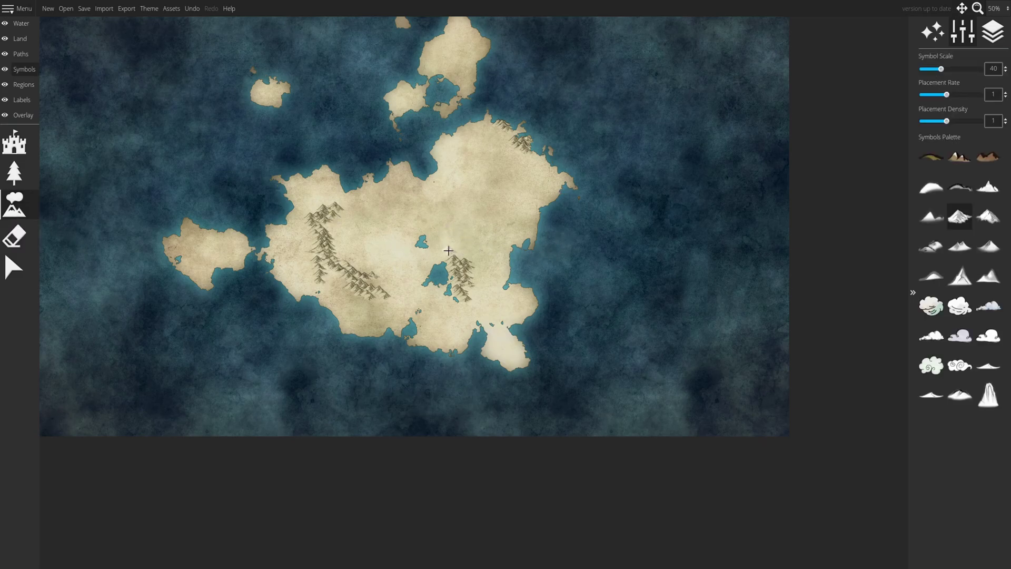
pyautogui.click(962, 9)
pyautogui.moveTo(527, 135); pyautogui.dragTo(527, 321)
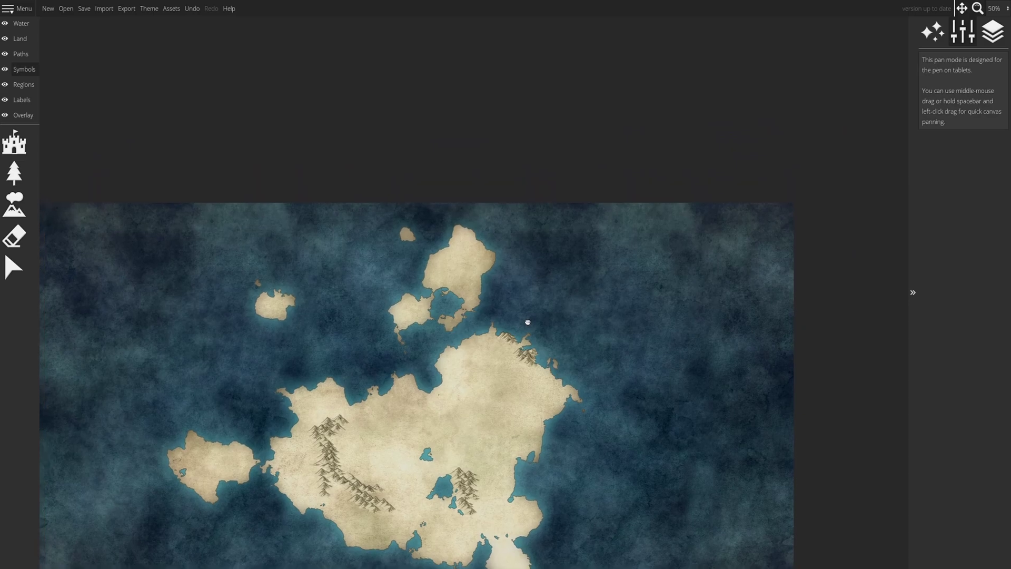
# Step: At 150% zoom, paint a mountain range at scale 40 down the middle of the large northern island and widen its southern end with individual mountains
pyautogui.click(996, 9)
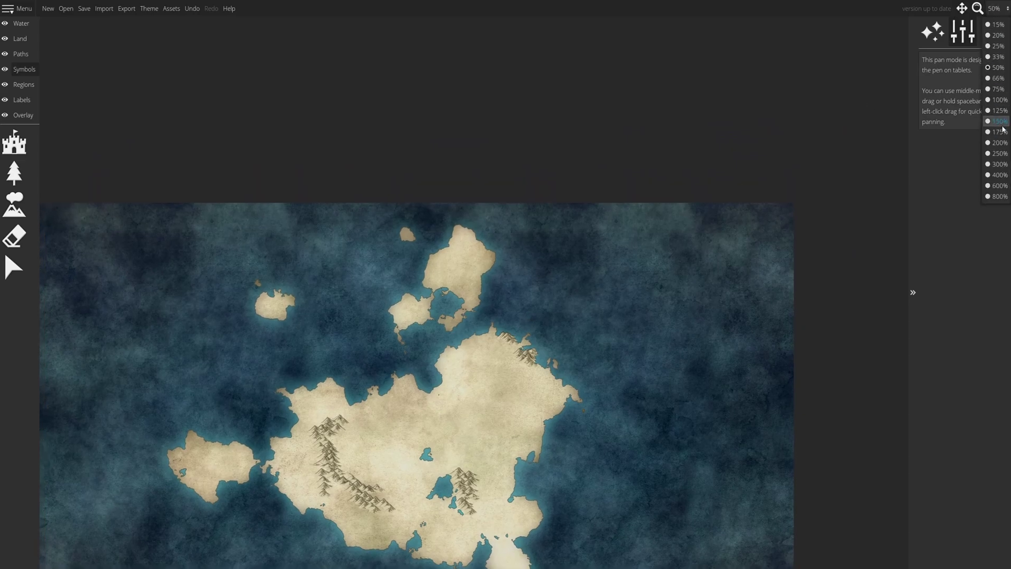
pyautogui.click(1000, 121)
pyautogui.moveTo(585, 121); pyautogui.dragTo(650, 163)
pyautogui.click(14, 204)
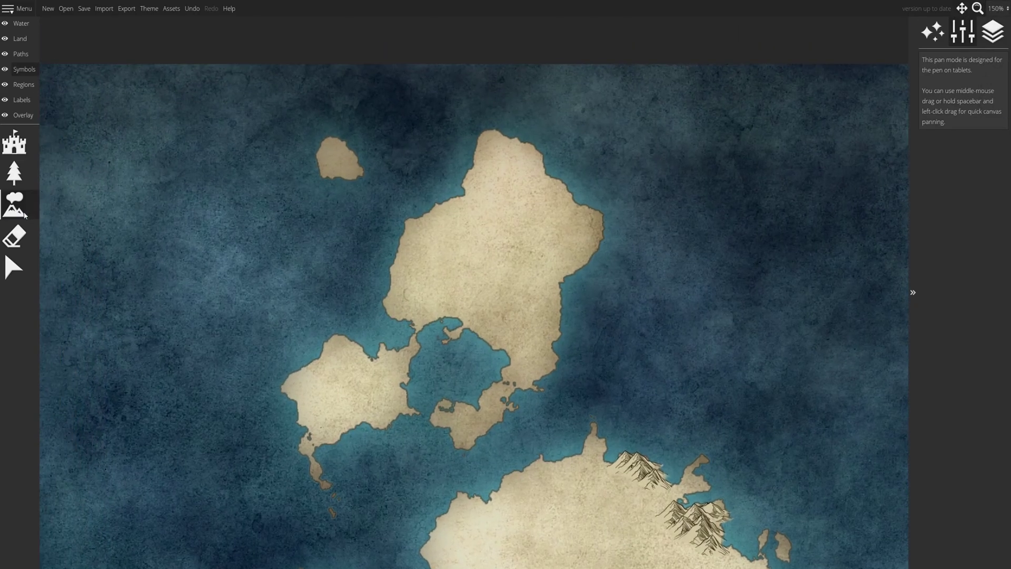
pyautogui.moveTo(509, 206); pyautogui.dragTo(474, 274)
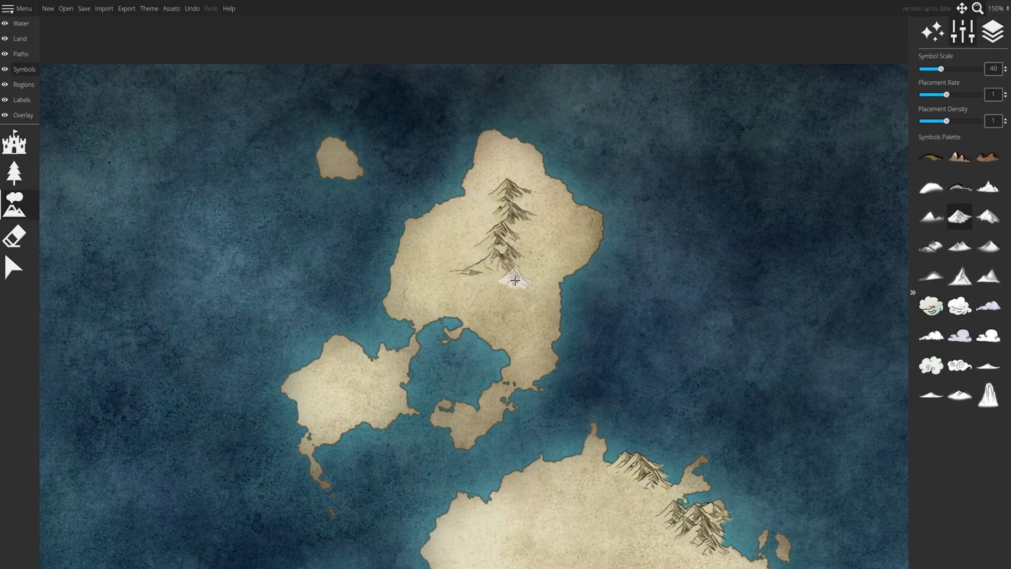
pyautogui.click(513, 243)
pyautogui.click(521, 273)
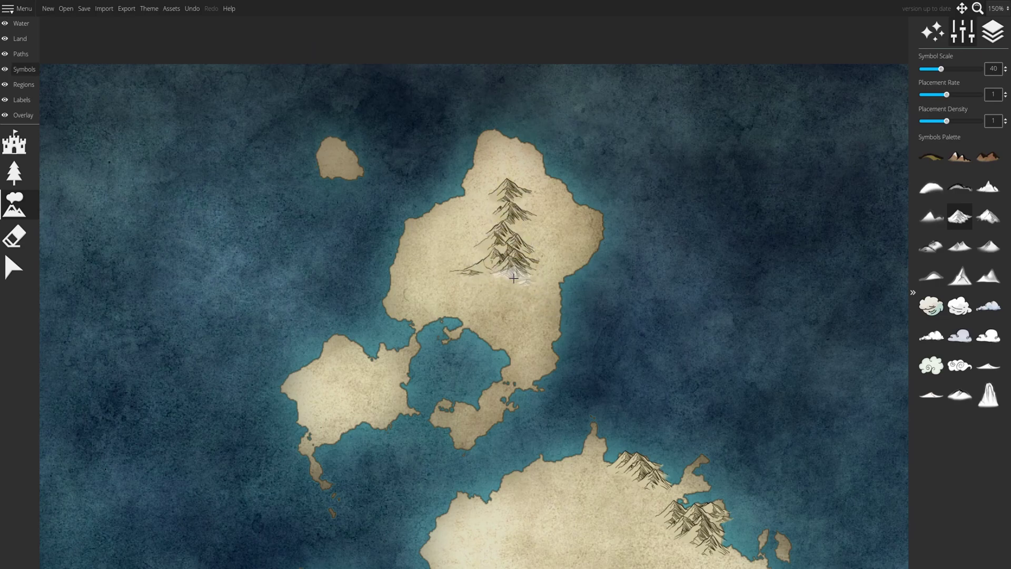
pyautogui.click(467, 278)
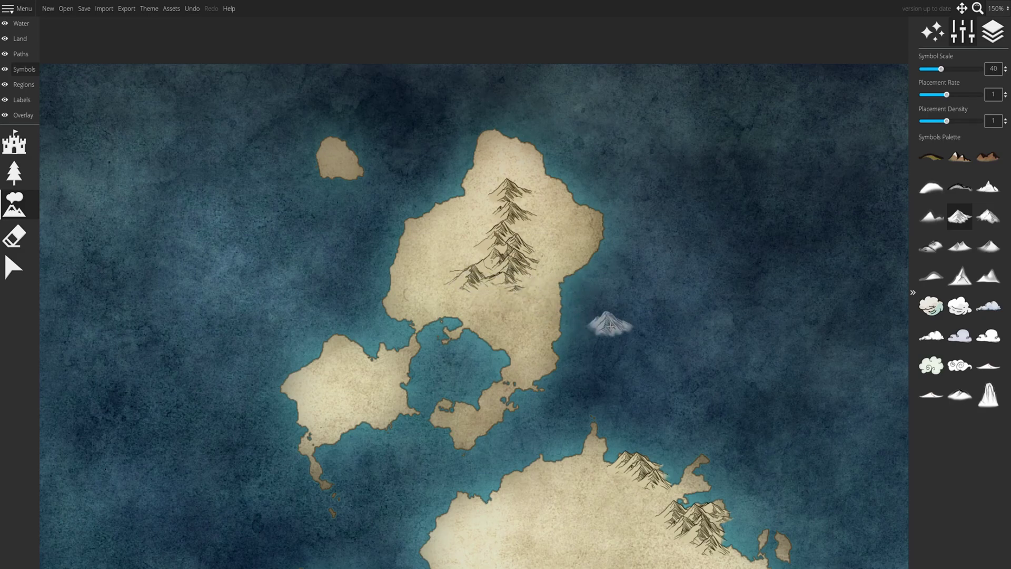
# Step: Switch to the mountain symbol beside the current one and place a small mountain cluster at scale 40 on the small northwestern island
pyautogui.click(962, 9)
pyautogui.moveTo(609, 226); pyautogui.dragTo(385, 258)
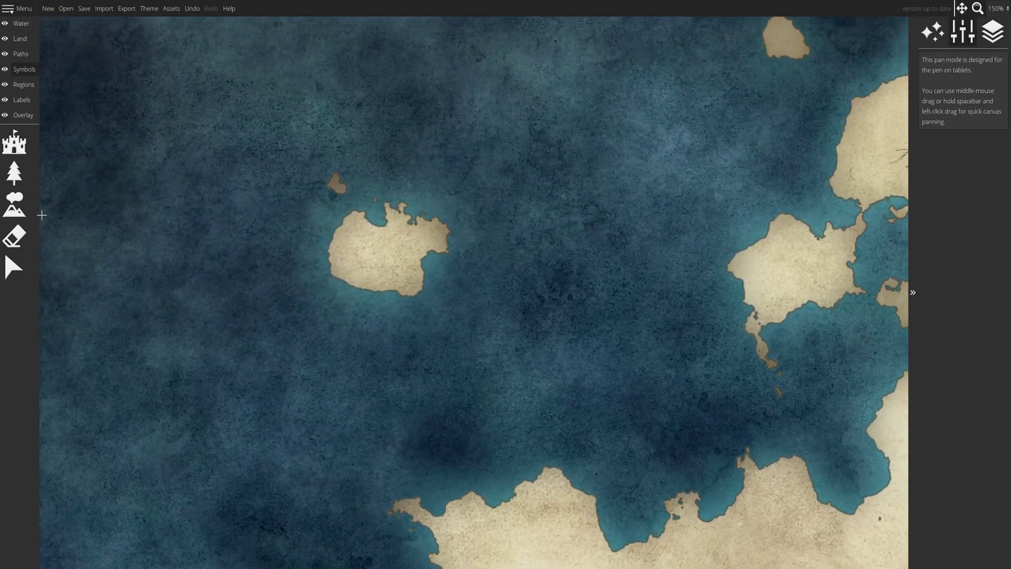
pyautogui.click(14, 205)
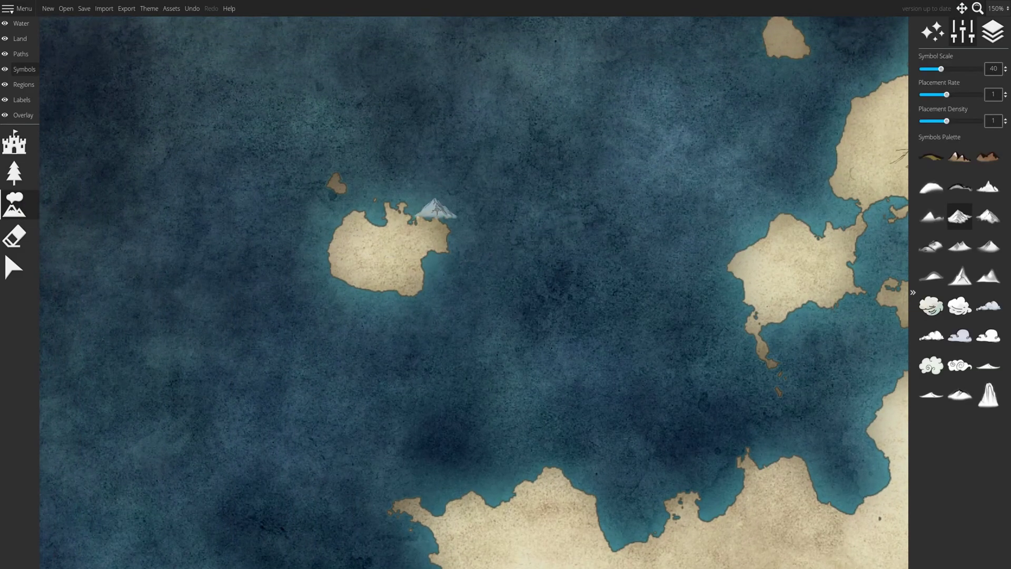
pyautogui.click(989, 216)
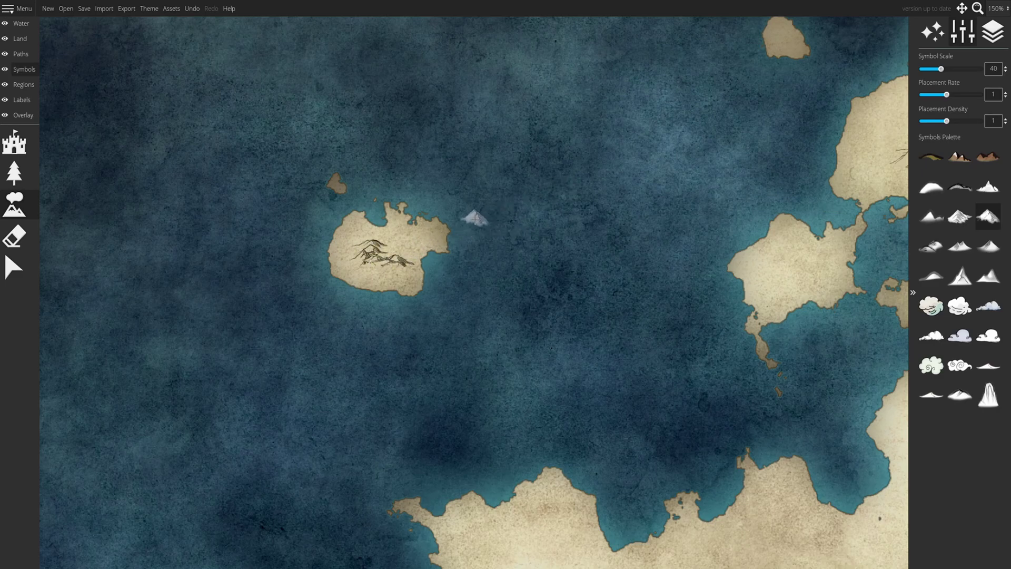
# Step: Place a few mountains of the same symbol across the middle of the island southwest of the large northern island
pyautogui.click(962, 9)
pyautogui.moveTo(769, 101); pyautogui.dragTo(549, 98)
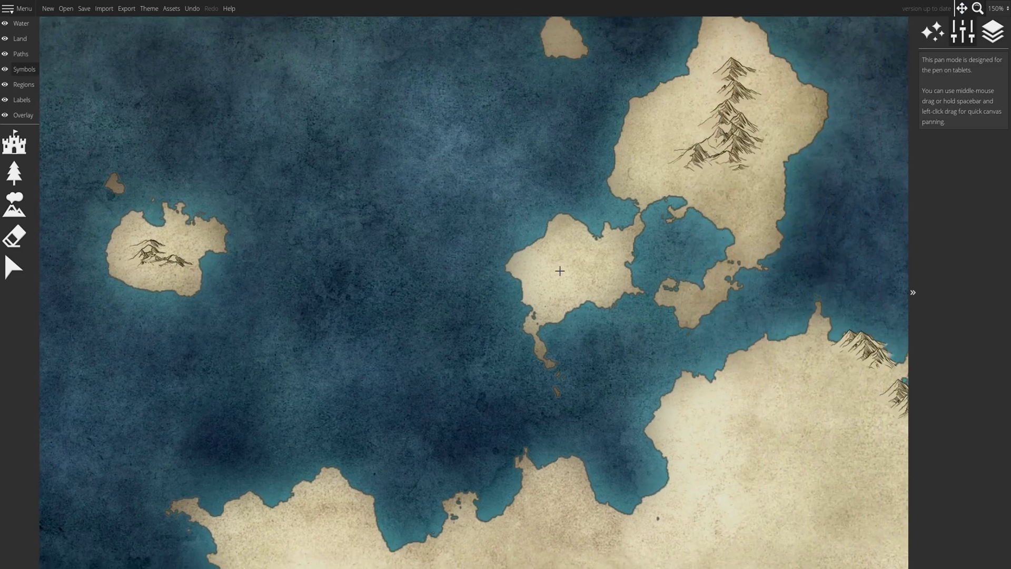
pyautogui.click(14, 205)
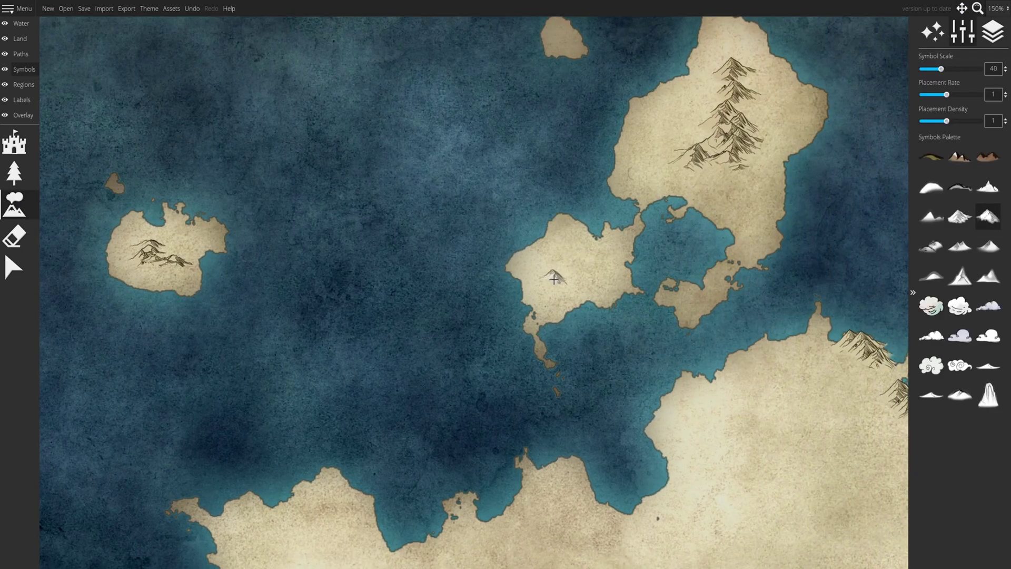
# Step: At 150% zoom, return to the previous mountain symbol and paint a curved range at scale 40 from the western island's east to its southwest
pyautogui.click(1000, 8)
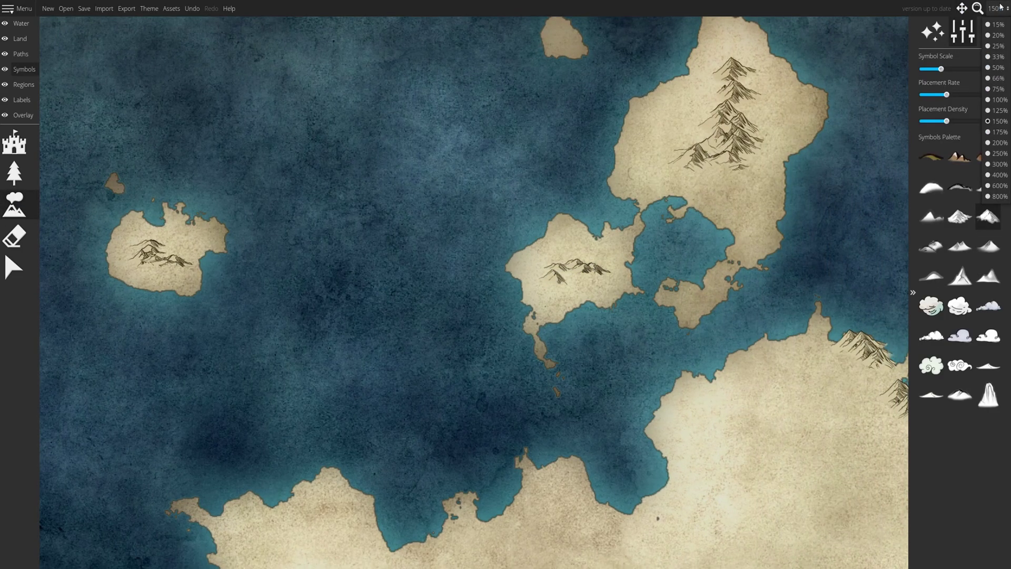
pyautogui.click(998, 68)
pyautogui.click(962, 8)
pyautogui.moveTo(639, 243); pyautogui.dragTo(776, 71)
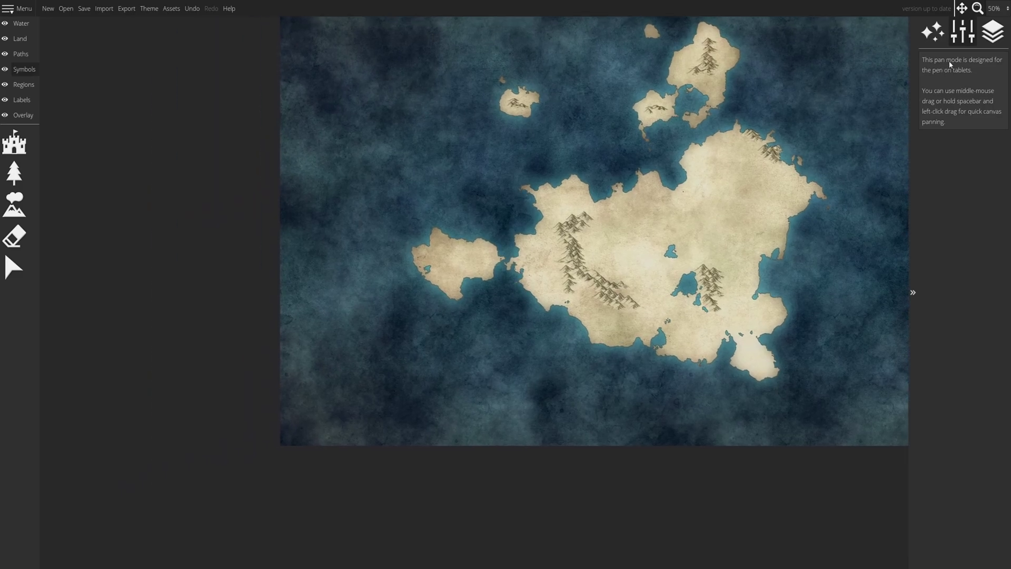
pyautogui.click(994, 9)
pyautogui.click(1001, 138)
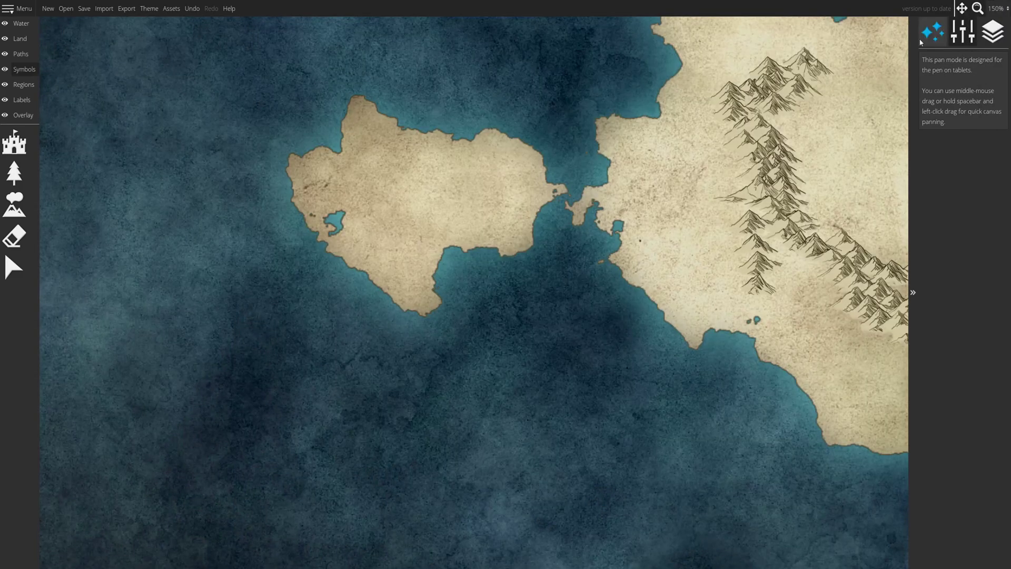
pyautogui.press('m')
pyautogui.click(959, 216)
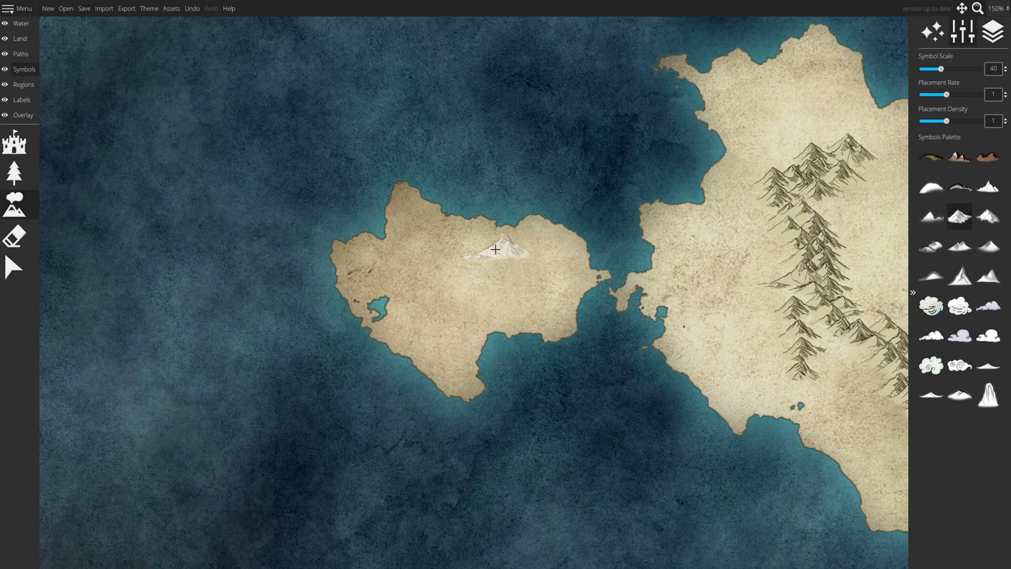
pyautogui.click(291, 141)
pyautogui.hotkey('ctrl', 'z')
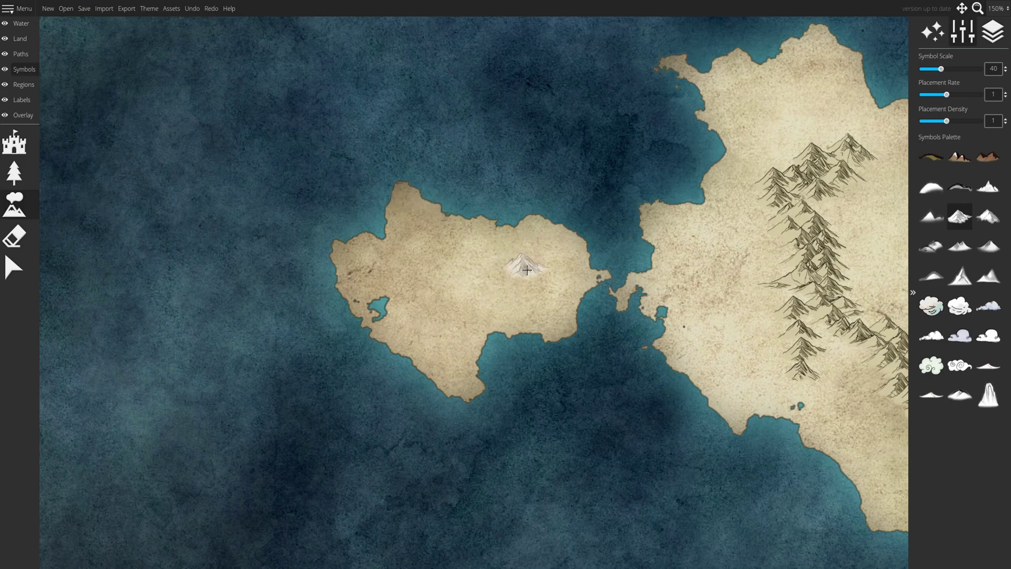
pyautogui.moveTo(535, 276)
pyautogui.mouseDown()
pyautogui.moveTo(461, 269)
pyautogui.moveTo(427, 308)
pyautogui.moveTo(437, 315)
pyautogui.mouseUp()
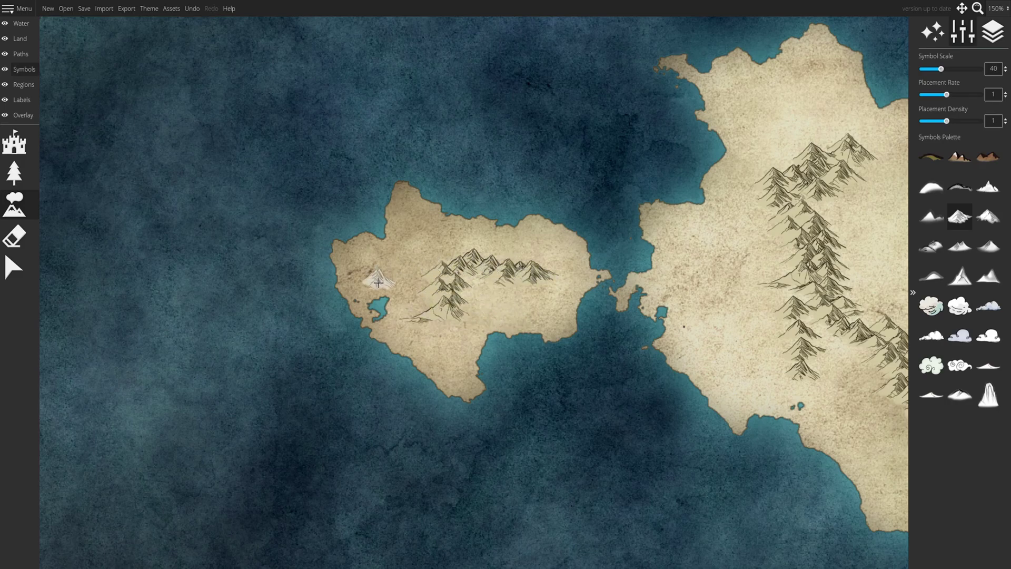
# Step: Delete the wide mountain at the southern end of the western island's range and extend the range there with new mountains
pyautogui.click(14, 267)
pyautogui.click(437, 319)
pyautogui.moveTo(438, 319); pyautogui.dragTo(276, 224)
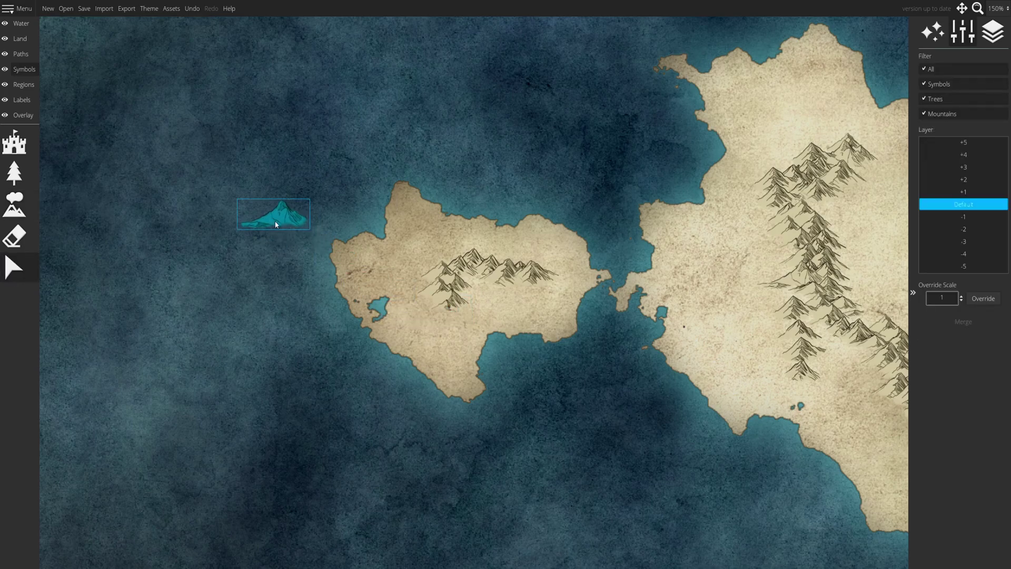
pyautogui.press('Delete')
pyautogui.click(15, 205)
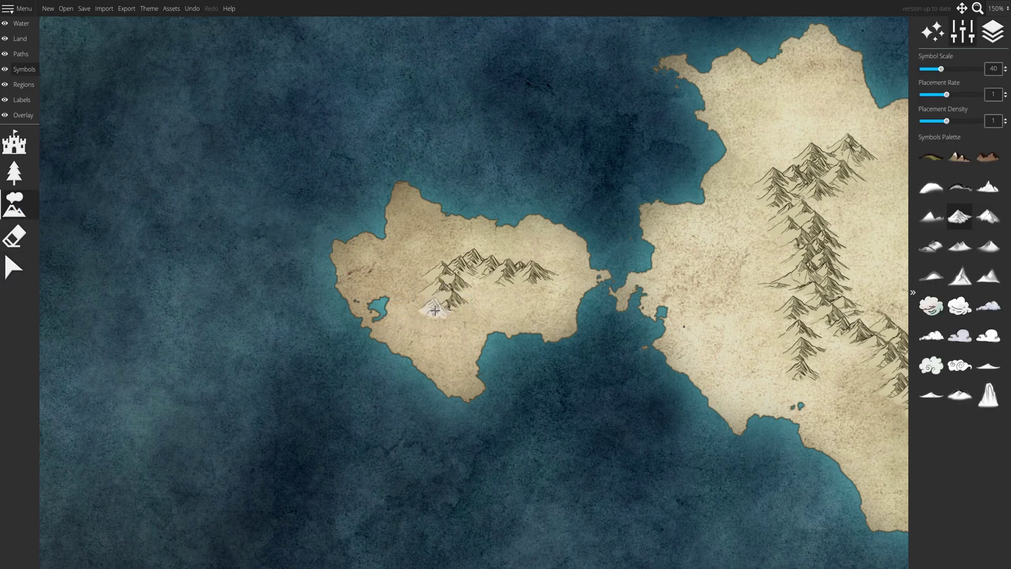
pyautogui.click(433, 322)
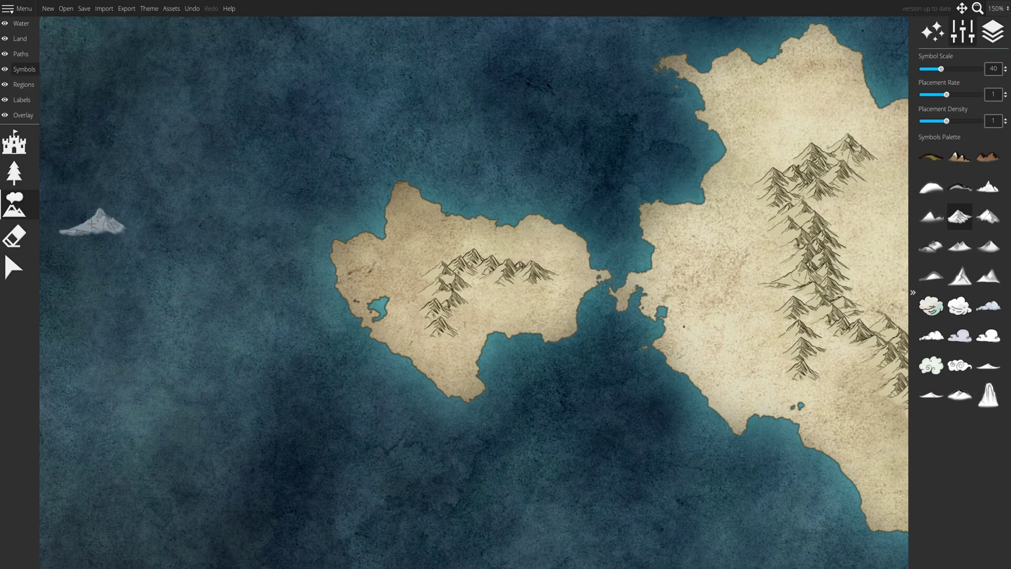
# Step: Examine the whole map at 50% zoom to review the mountain ranges on all islands
pyautogui.click(1008, 8)
pyautogui.click(995, 63)
pyautogui.click(962, 8)
pyautogui.moveTo(717, 133); pyautogui.dragTo(411, 167)
pyautogui.moveTo(429, 226); pyautogui.dragTo(540, 231)
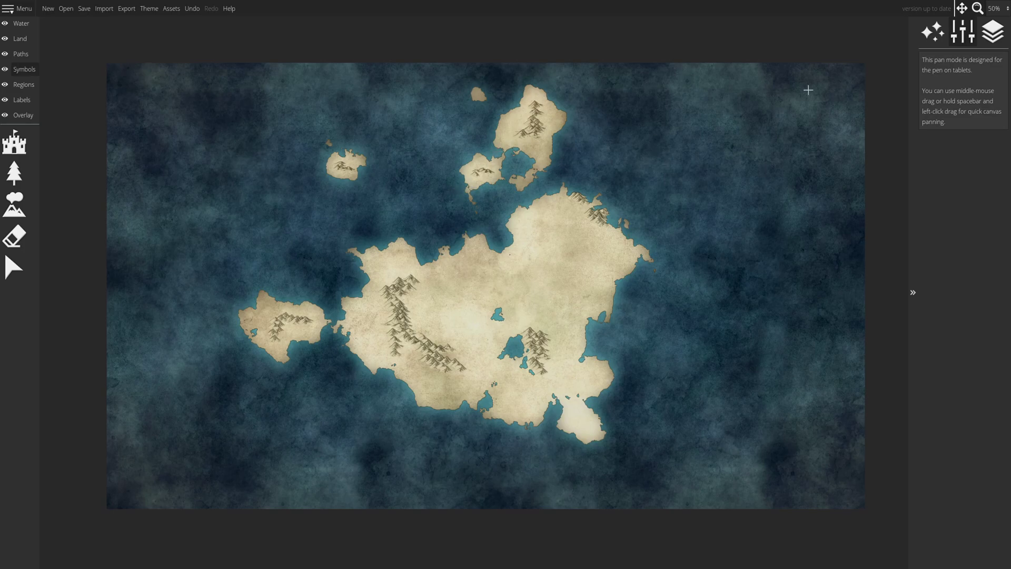
pyautogui.moveTo(720, 127); pyautogui.dragTo(770, 169)
# Step: Choose the light conifer tree symbol at scale 40 and zoom the map to 175%
pyautogui.click(13, 172)
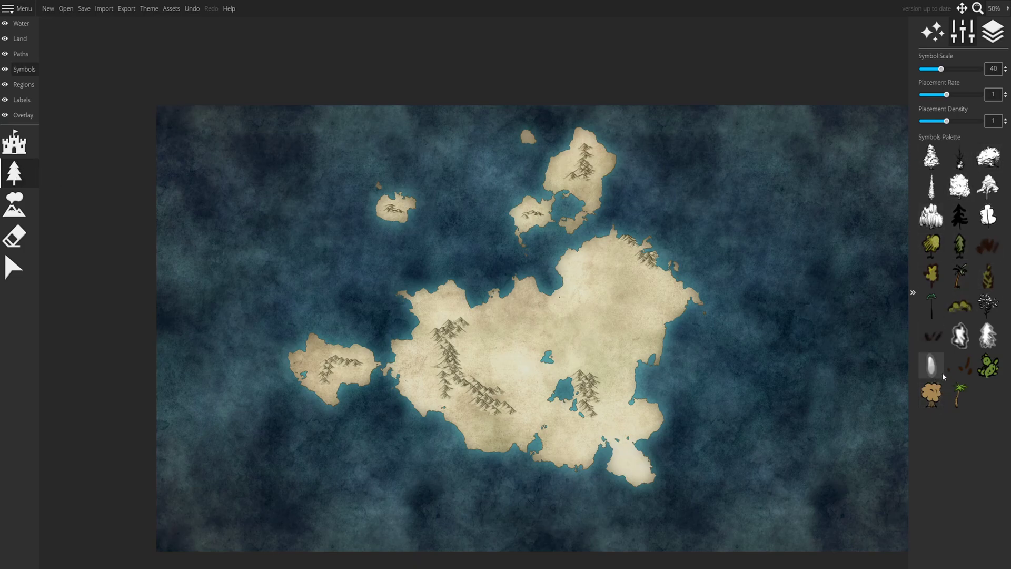
pyautogui.click(985, 340)
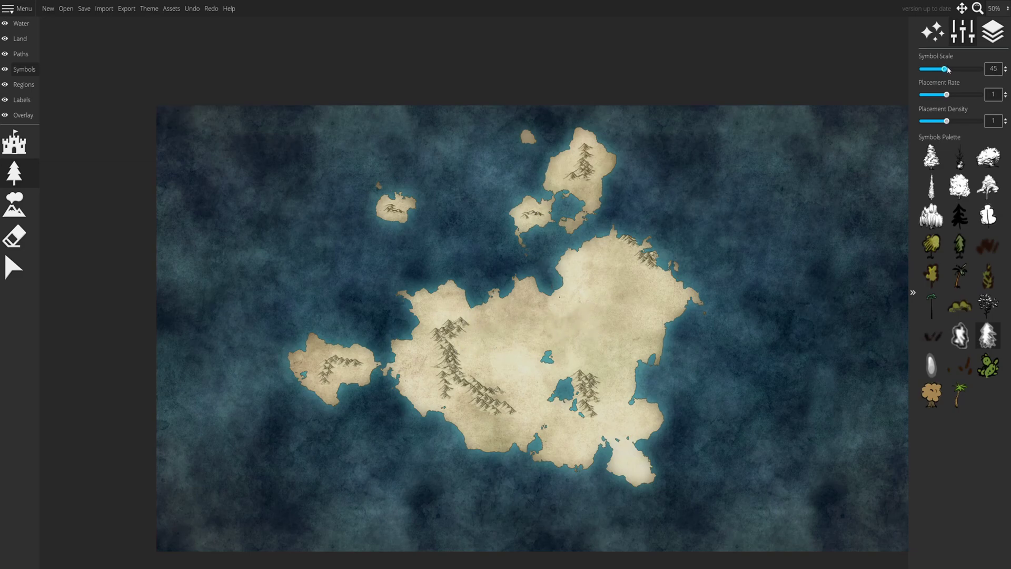
pyautogui.moveTo(956, 68); pyautogui.dragTo(946, 72)
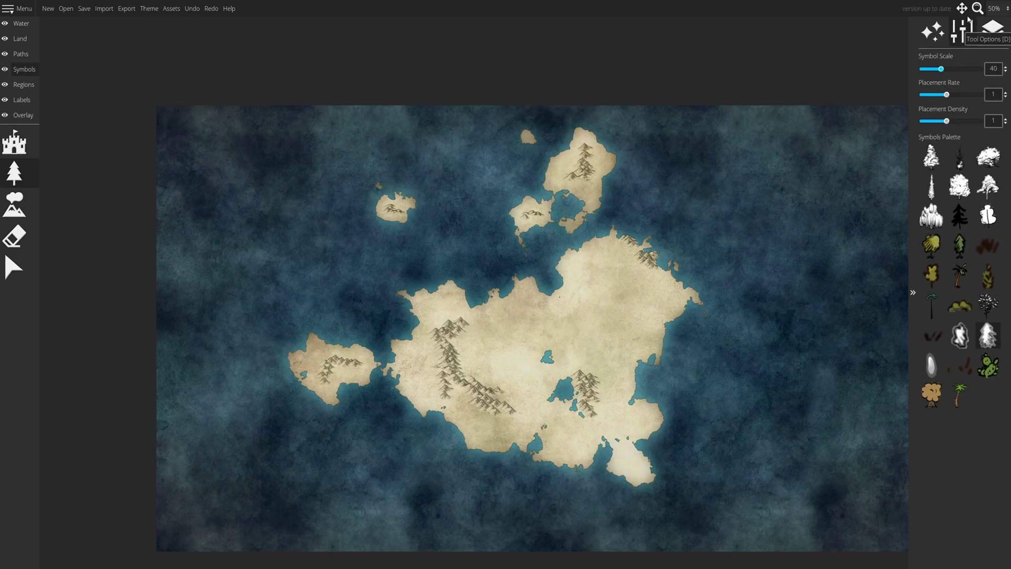
pyautogui.click(1001, 9)
pyautogui.click(1006, 132)
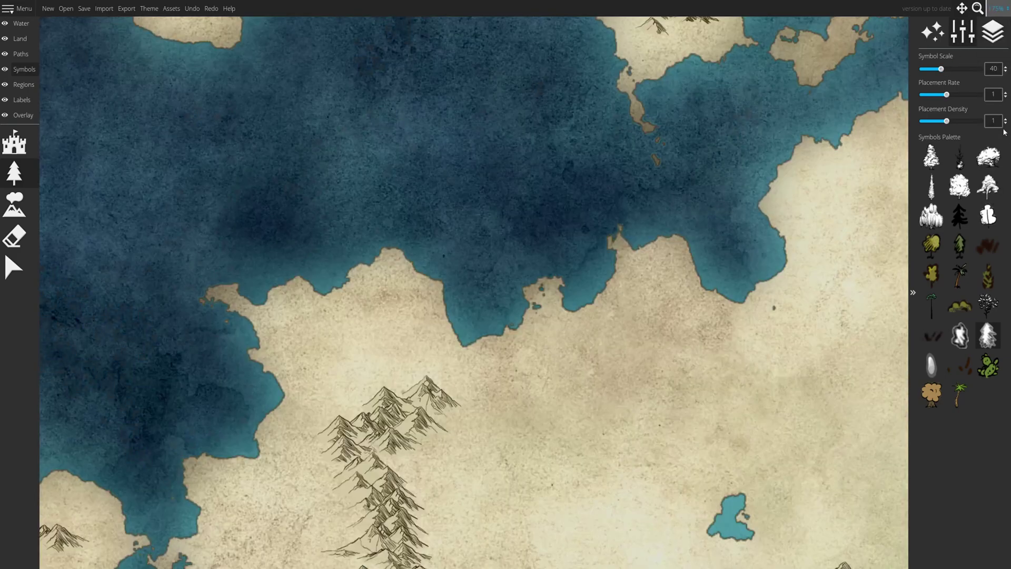
# Step: Set the tree scale to 60 and paint a short diagonal strip of conifers southeast of the western island's mountains
pyautogui.click(968, 8)
pyautogui.moveTo(717, 429); pyautogui.dragTo(526, 221)
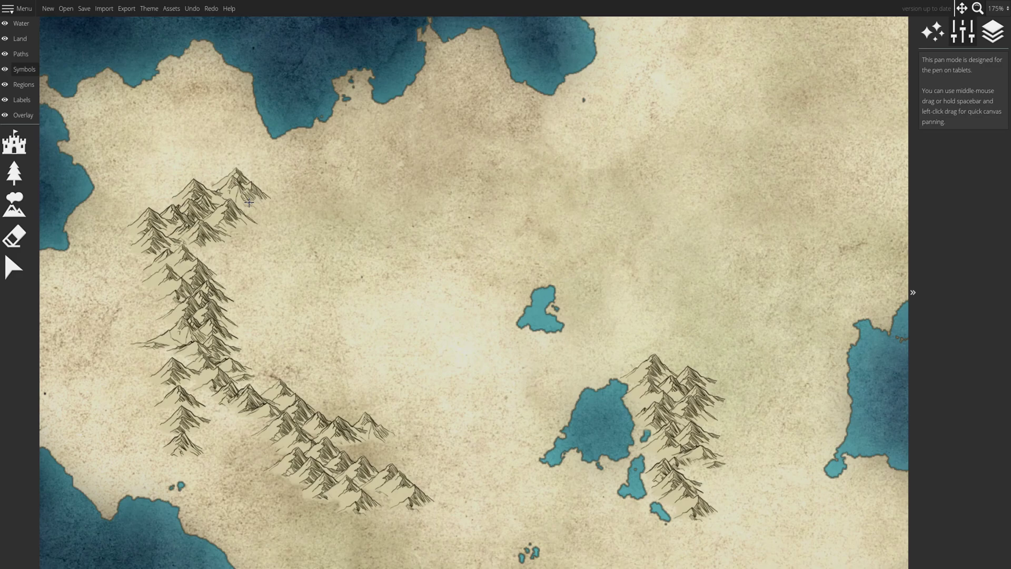
pyautogui.click(14, 173)
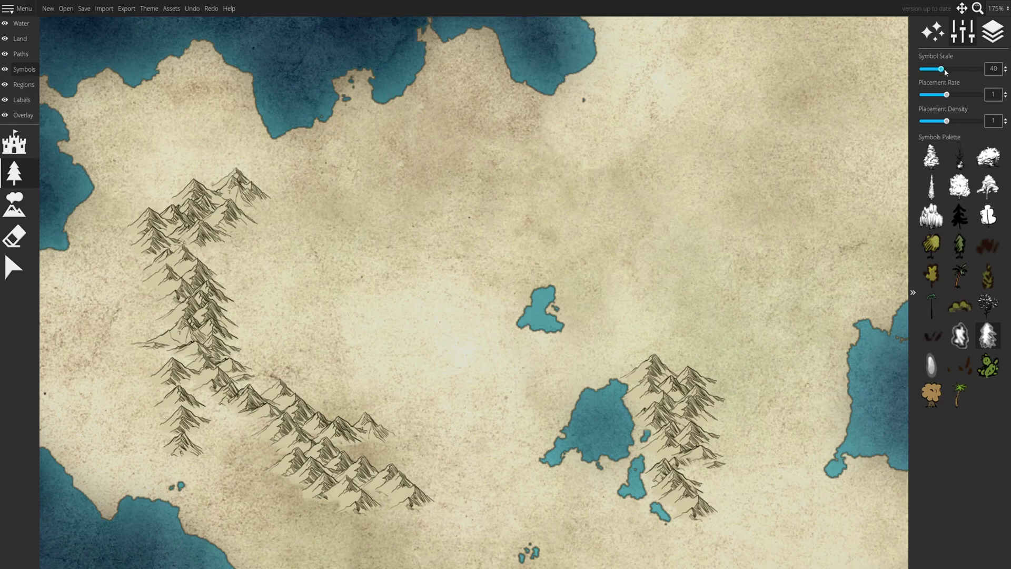
pyautogui.moveTo(945, 72); pyautogui.dragTo(948, 72)
pyautogui.click(962, 7)
pyautogui.moveTo(402, 206); pyautogui.dragTo(619, 151)
pyautogui.moveTo(338, 221); pyautogui.dragTo(675, 216)
pyautogui.moveTo(527, 235); pyautogui.dragTo(599, 214)
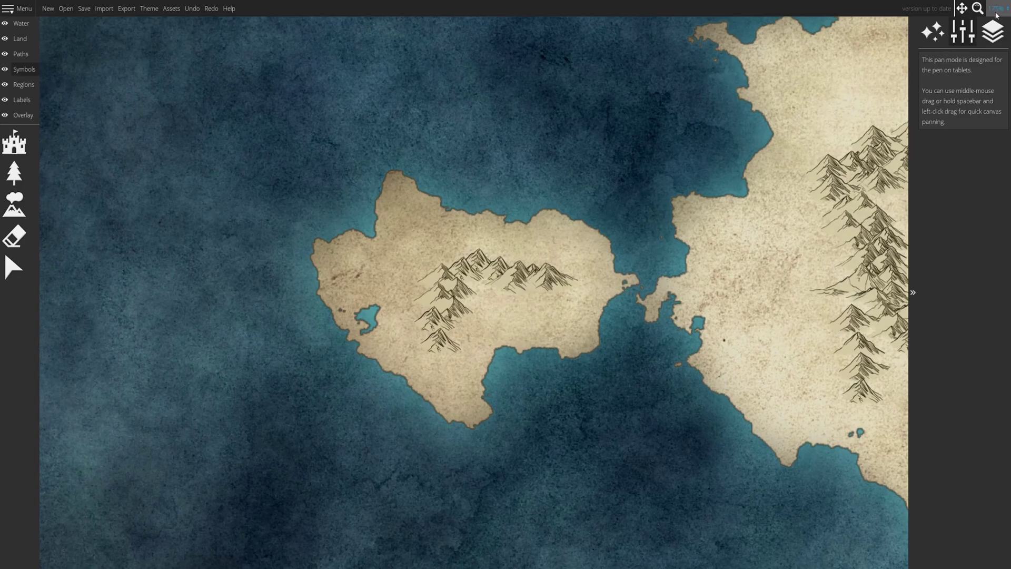
pyautogui.click(13, 173)
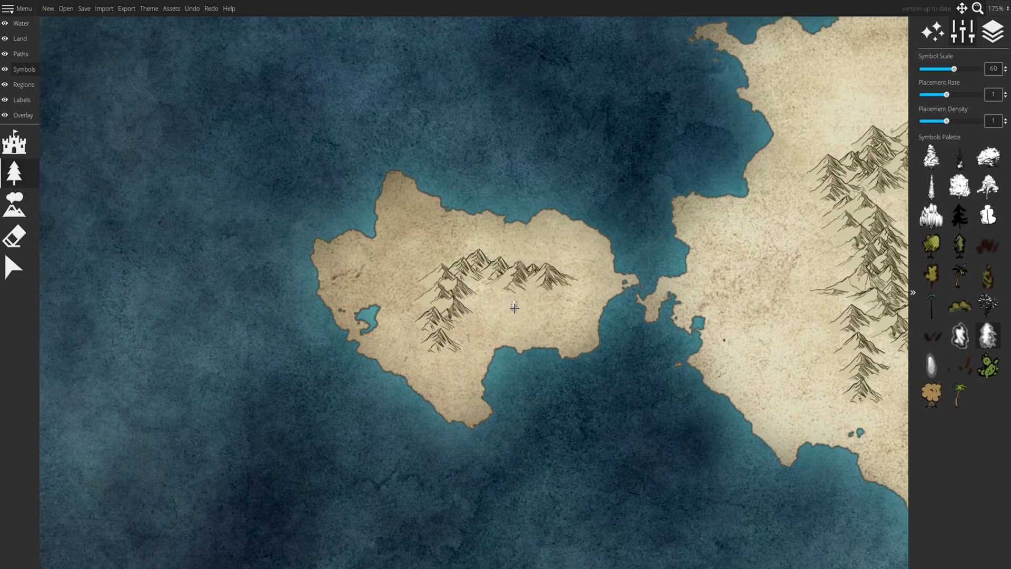
pyautogui.moveTo(503, 308)
pyautogui.mouseDown()
pyautogui.moveTo(513, 308)
pyautogui.moveTo(479, 342)
pyautogui.mouseUp()
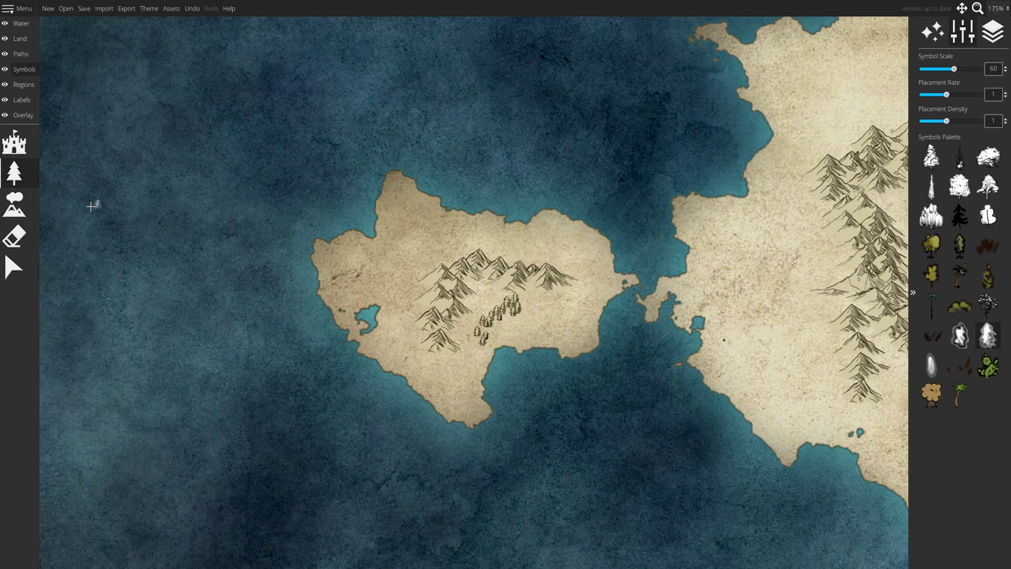
# Step: Try painting a north-south line of conifers on the western island at placement rates 1 and 1.5, undoing each line
pyautogui.click(14, 204)
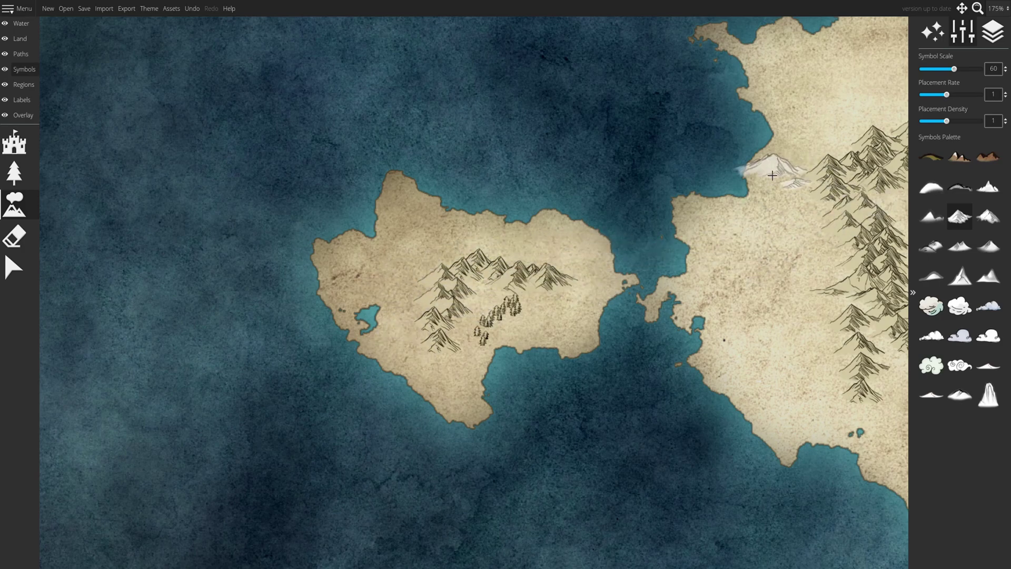
pyautogui.click(14, 172)
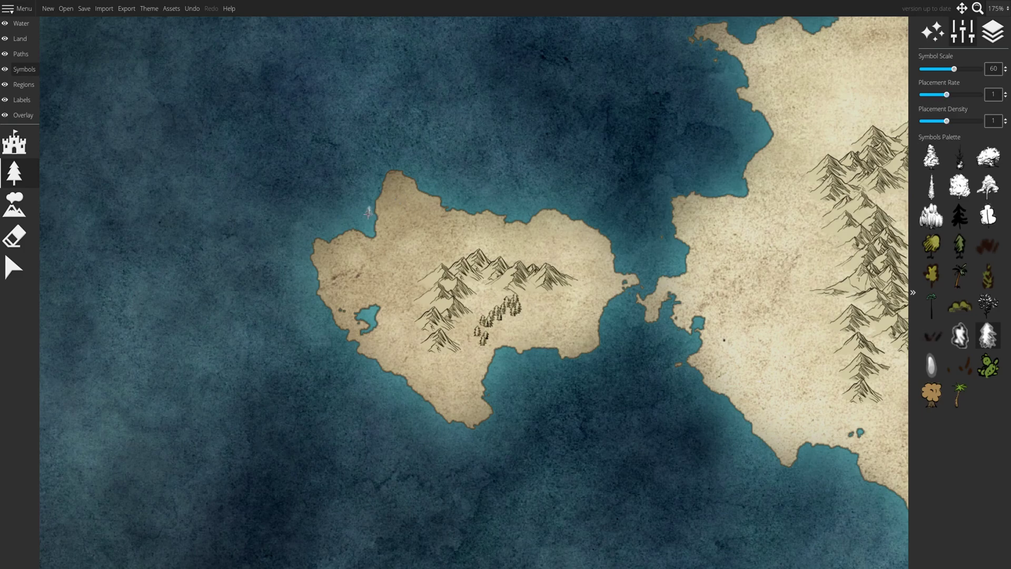
pyautogui.moveTo(401, 191); pyautogui.dragTo(400, 343)
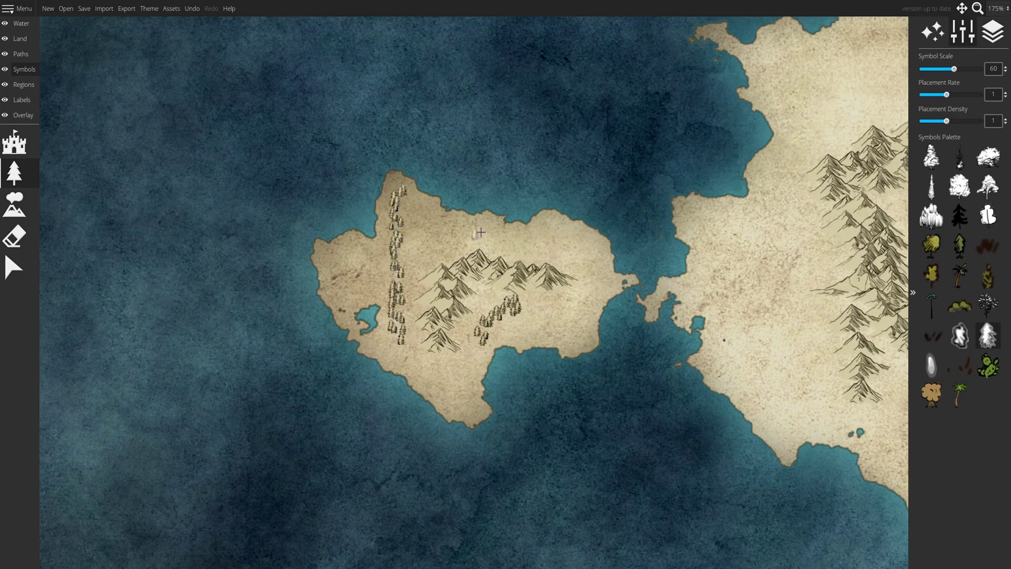
pyautogui.hotkey('ctrl', 'z')
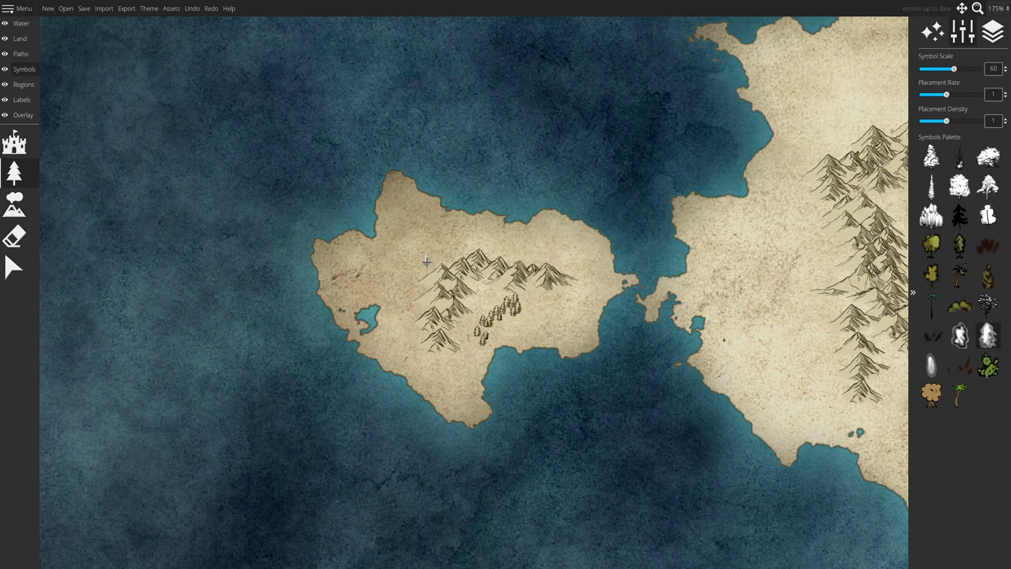
pyautogui.moveTo(958, 97); pyautogui.dragTo(966, 97)
pyautogui.moveTo(397, 191); pyautogui.dragTo(398, 348)
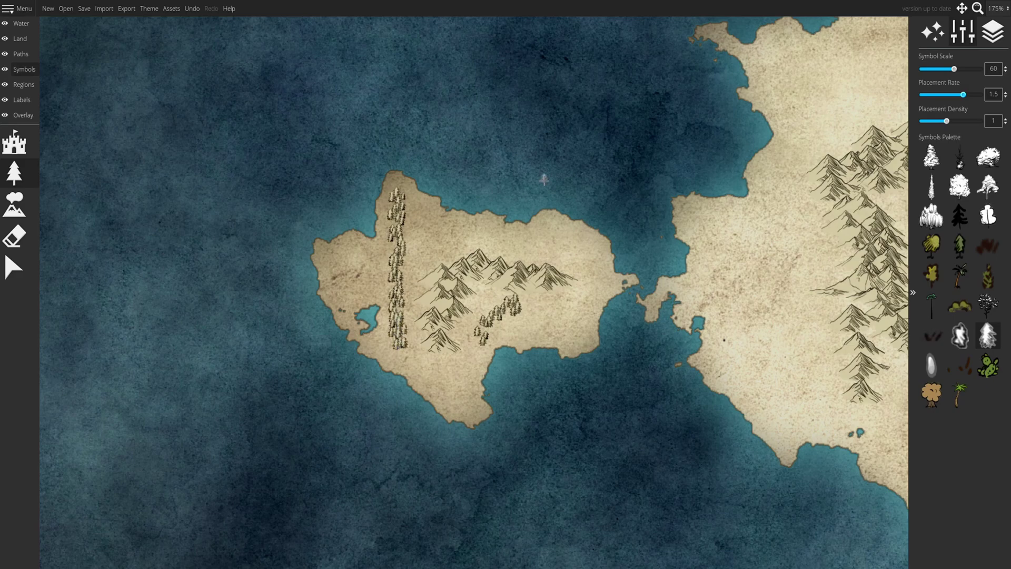
pyautogui.hotkey('ctrl', 'z')
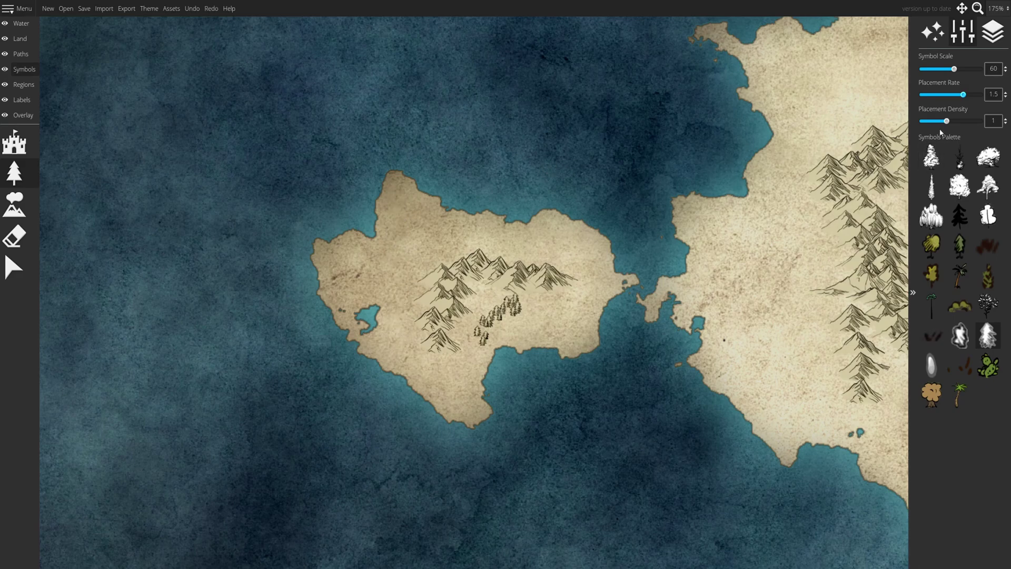
# Step: Try a north-south line of conifers on the western island with a higher placement density, and undo it
pyautogui.moveTo(948, 121); pyautogui.dragTo(967, 127)
pyautogui.moveTo(395, 188)
pyautogui.mouseDown()
pyautogui.moveTo(396, 328)
pyautogui.moveTo(430, 378)
pyautogui.mouseUp()
pyautogui.hotkey('ctrl', 'z')
# Step: Reset the placement rate and density to 1 and paint conifers around the western, northern and southern sides of the western island's mountains
pyautogui.moveTo(971, 122); pyautogui.dragTo(949, 123)
pyautogui.moveTo(437, 255)
pyautogui.mouseDown()
pyautogui.moveTo(420, 254)
pyautogui.moveTo(401, 295)
pyautogui.moveTo(404, 343)
pyautogui.mouseUp()
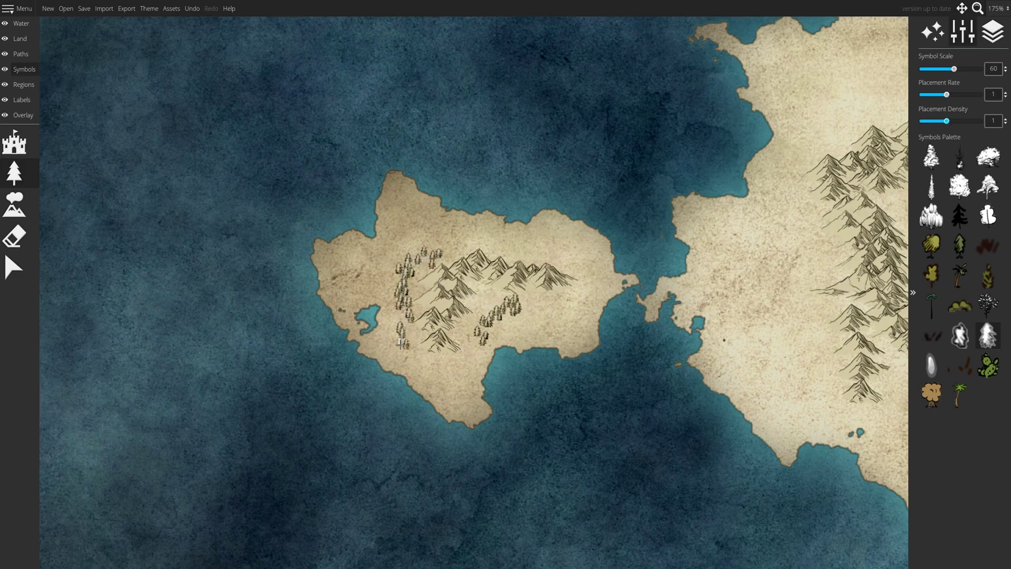
pyautogui.moveTo(474, 343)
pyautogui.mouseDown()
pyautogui.moveTo(490, 319)
pyautogui.moveTo(569, 323)
pyautogui.moveTo(567, 271)
pyautogui.moveTo(541, 253)
pyautogui.moveTo(448, 246)
pyautogui.mouseUp()
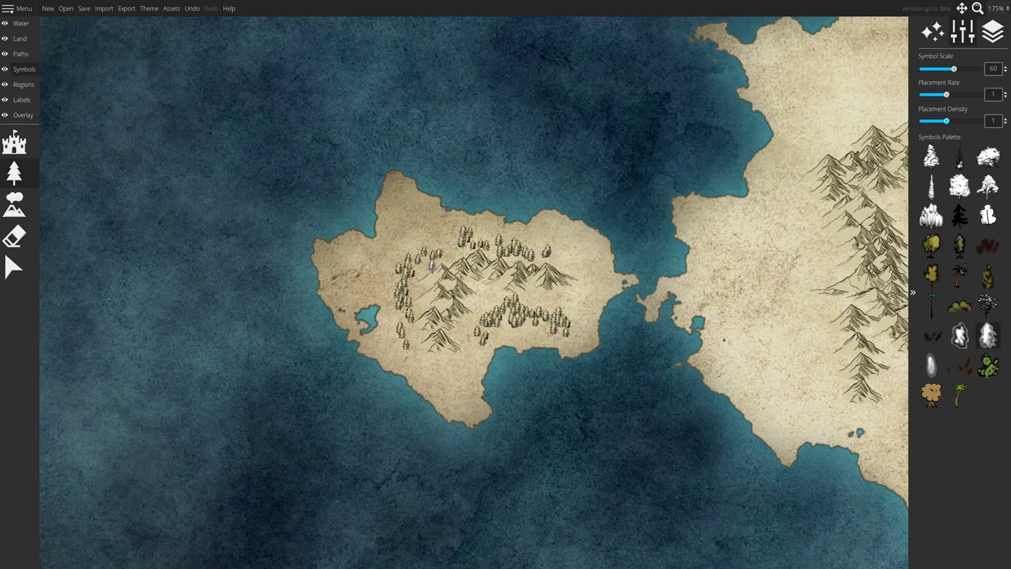
# Step: Scatter more conifers over the western island's northwest, northeast and southern tip
pyautogui.moveTo(430, 238); pyautogui.dragTo(411, 219)
pyautogui.moveTo(378, 263)
pyautogui.mouseDown()
pyautogui.moveTo(346, 264)
pyautogui.moveTo(345, 286)
pyautogui.moveTo(395, 307)
pyautogui.moveTo(375, 251)
pyautogui.moveTo(400, 245)
pyautogui.mouseUp()
pyautogui.click(401, 213)
pyautogui.click(555, 234)
pyautogui.moveTo(438, 370); pyautogui.dragTo(461, 387)
# Step: Set the placement rate and density to 0.6 and paint sparse conifers north of the mountains on the small northwestern island
pyautogui.click(962, 8)
pyautogui.moveTo(737, 274); pyautogui.dragTo(337, 390)
pyautogui.moveTo(369, 121); pyautogui.dragTo(632, 327)
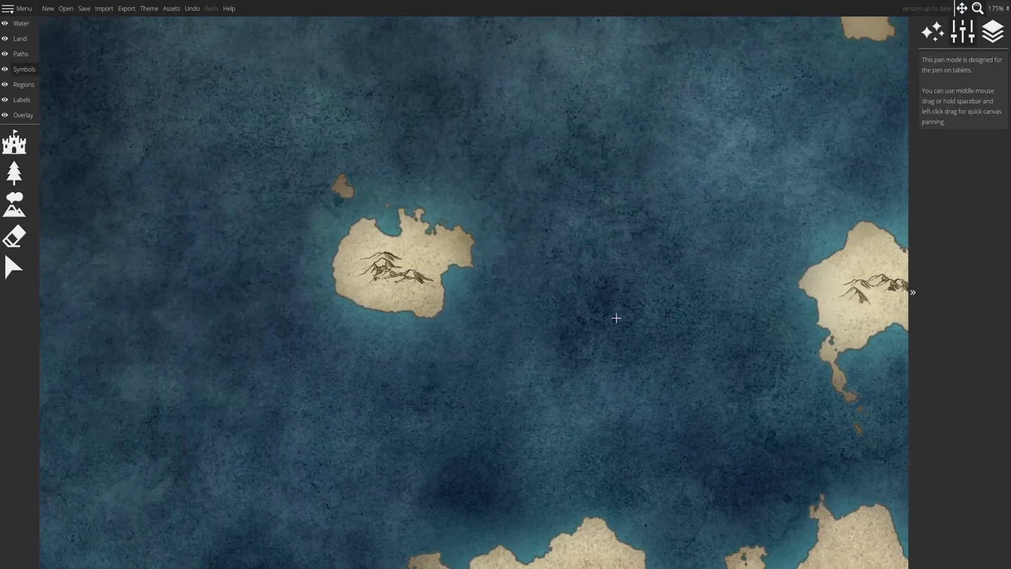
pyautogui.moveTo(167, 253); pyautogui.dragTo(246, 253)
pyautogui.click(15, 173)
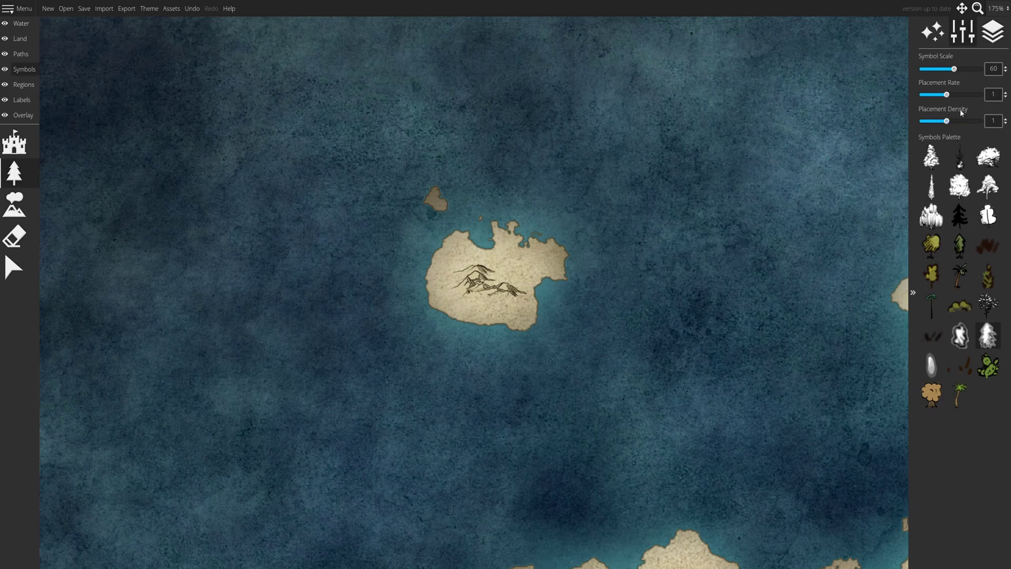
pyautogui.moveTo(940, 122); pyautogui.dragTo(936, 96)
pyautogui.click(943, 95)
pyautogui.moveTo(547, 263)
pyautogui.mouseDown()
pyautogui.moveTo(510, 263)
pyautogui.moveTo(508, 279)
pyautogui.moveTo(451, 261)
pyautogui.mouseUp()
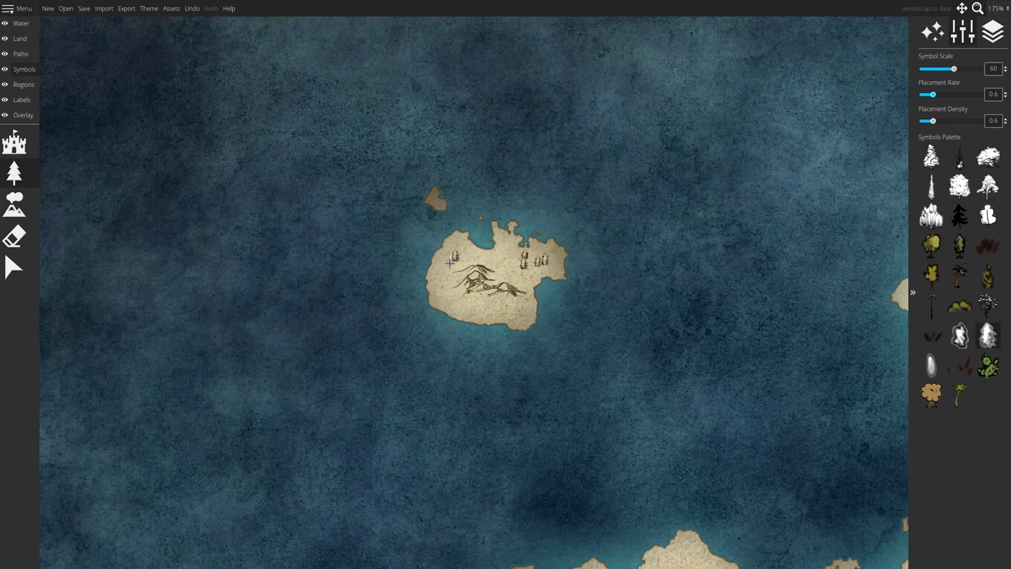
# Step: Paint sparse conifers south of the mountains on the small northwestern island
pyautogui.moveTo(457, 304)
pyautogui.mouseDown()
pyautogui.moveTo(514, 308)
pyautogui.moveTo(503, 272)
pyautogui.moveTo(474, 290)
pyautogui.mouseUp()
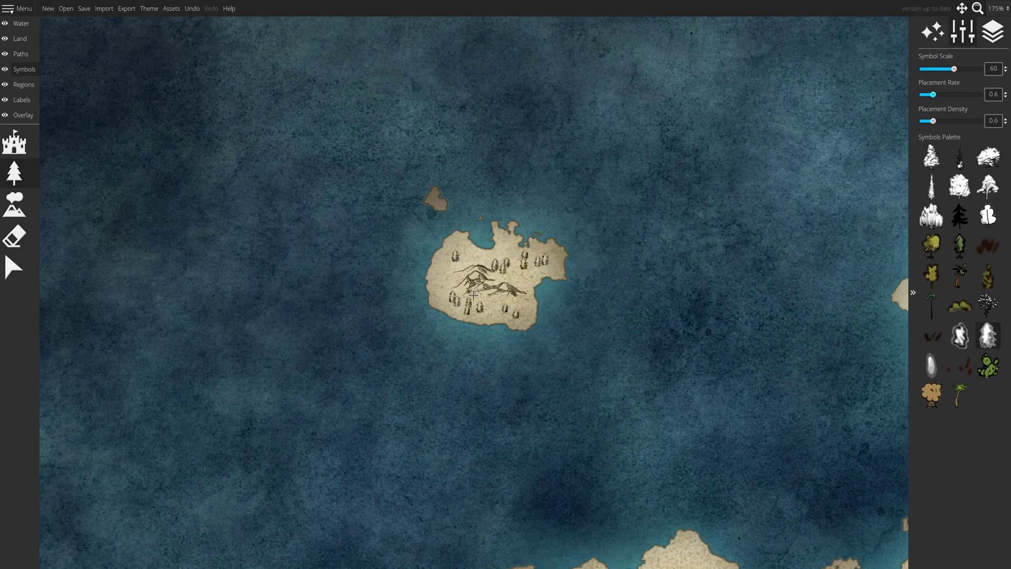
# Step: Raise the conifer placement rate to 1.5 and the placement density to 1.3 for the large northern island
pyautogui.click(997, 8)
pyautogui.click(997, 67)
pyautogui.click(962, 8)
pyautogui.moveTo(767, 210); pyautogui.dragTo(648, 233)
pyautogui.click(998, 8)
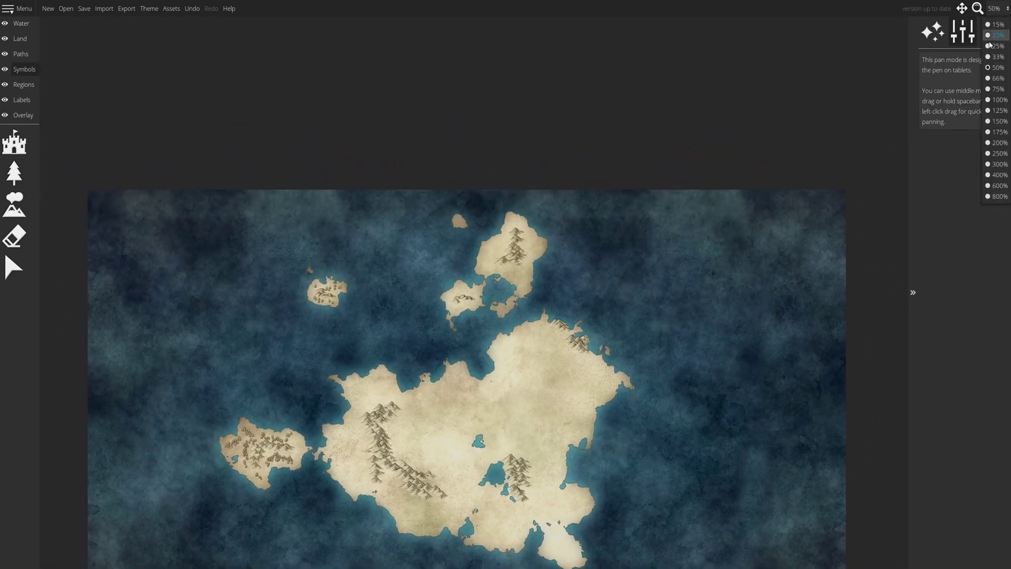
pyautogui.click(998, 122)
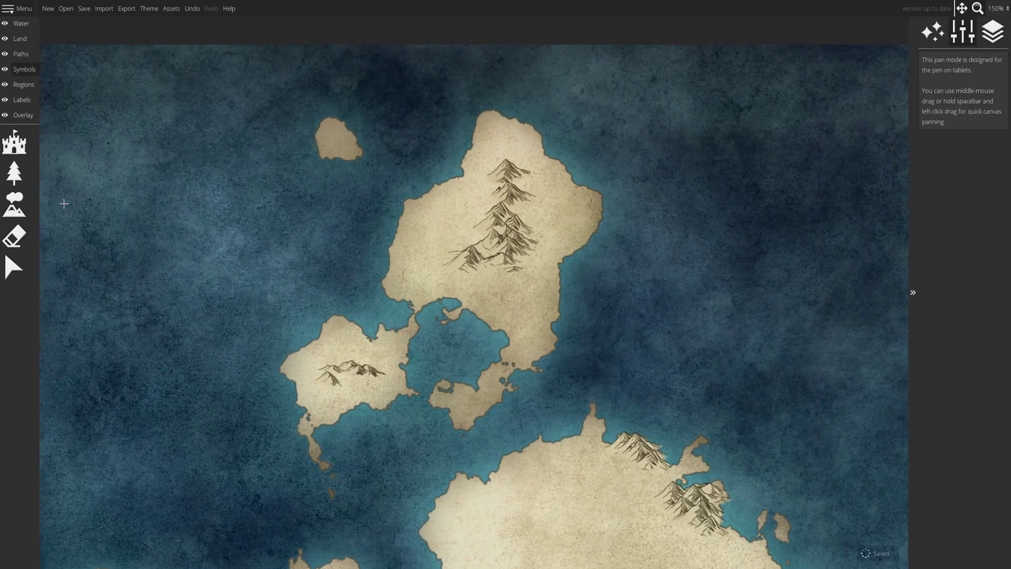
pyautogui.click(17, 184)
pyautogui.moveTo(933, 94); pyautogui.dragTo(943, 126)
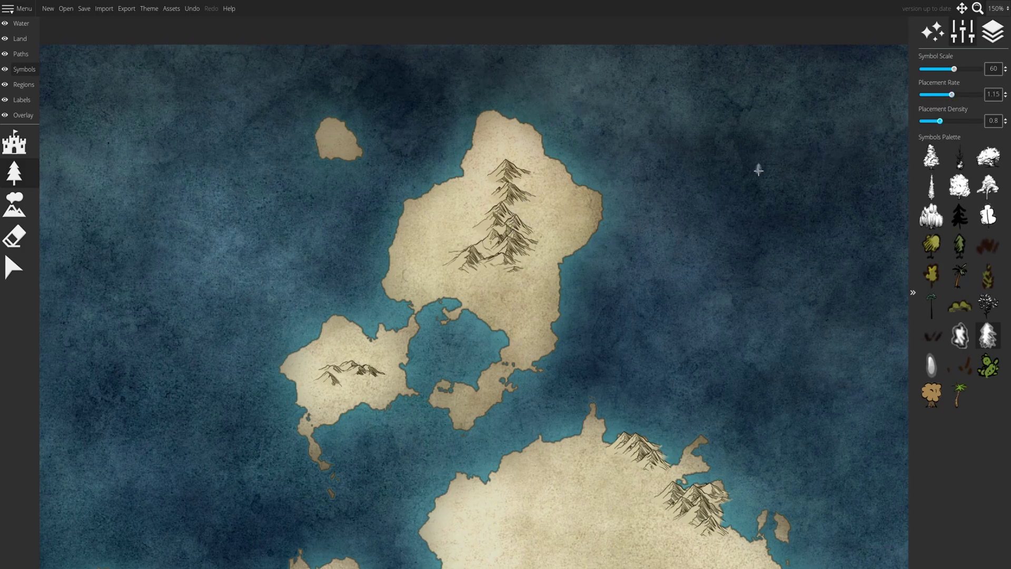
pyautogui.moveTo(941, 122); pyautogui.dragTo(957, 100)
pyautogui.moveTo(963, 99); pyautogui.dragTo(965, 100)
# Step: Try conifers along the western, eastern and southern sides of the large northern island's mountains, and undo all the strokes
pyautogui.moveTo(480, 195); pyautogui.dragTo(445, 245)
pyautogui.moveTo(547, 187)
pyautogui.mouseDown()
pyautogui.moveTo(544, 256)
pyautogui.moveTo(521, 273)
pyautogui.mouseUp()
pyautogui.moveTo(447, 277)
pyautogui.mouseDown()
pyautogui.moveTo(508, 295)
pyautogui.moveTo(535, 276)
pyautogui.moveTo(576, 208)
pyautogui.moveTo(545, 240)
pyautogui.mouseUp()
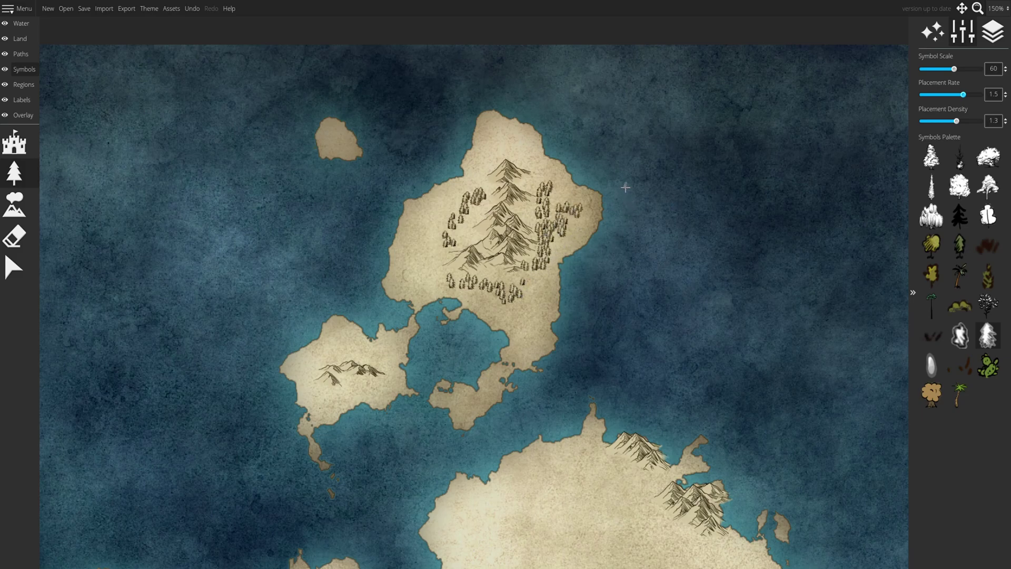
pyautogui.hotkey('ctrl', 'z')
pyautogui.hotkey('ctrl', 'z')
pyautogui.hotkey('ctrl', 'z')
pyautogui.hotkey('ctrl', 'z')
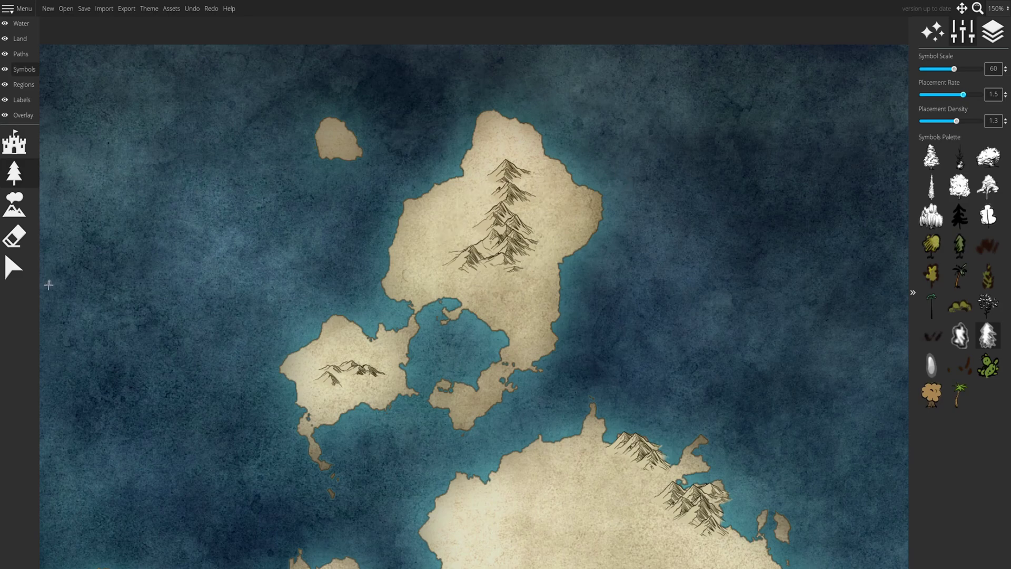
# Step: Try a dense conifer cluster on the large northern island's western side, undoing and redoing the stroke
pyautogui.click(15, 267)
pyautogui.click(15, 174)
pyautogui.moveTo(448, 216)
pyautogui.mouseDown()
pyautogui.moveTo(417, 240)
pyautogui.moveTo(422, 258)
pyautogui.mouseUp()
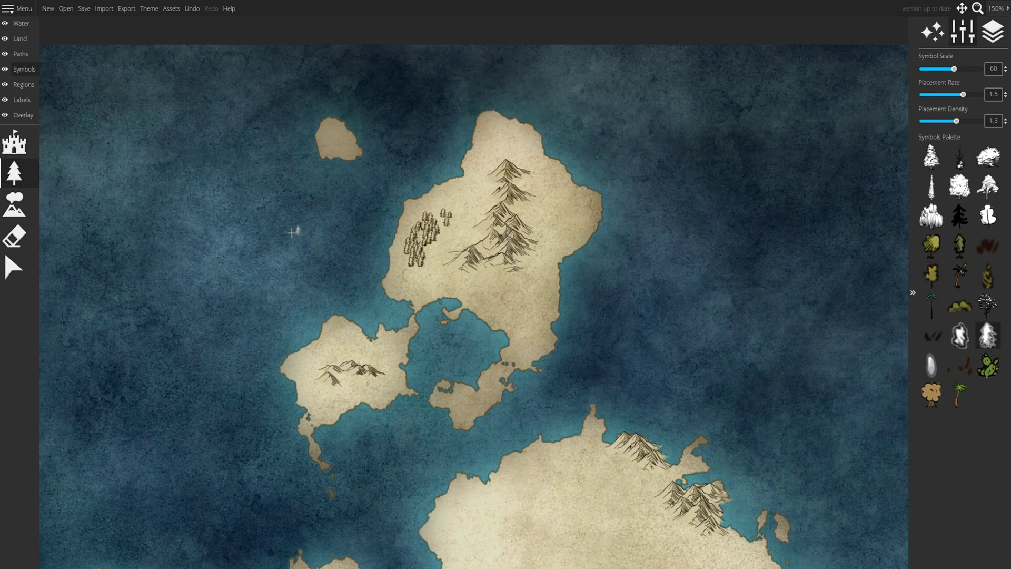
pyautogui.hotkey('ctrl', 'z')
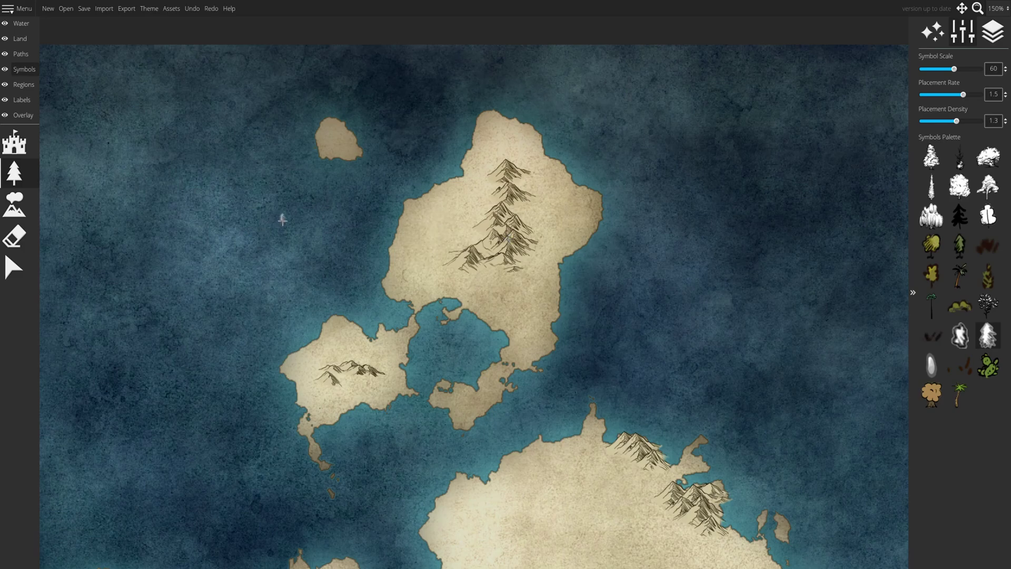
pyautogui.click(209, 13)
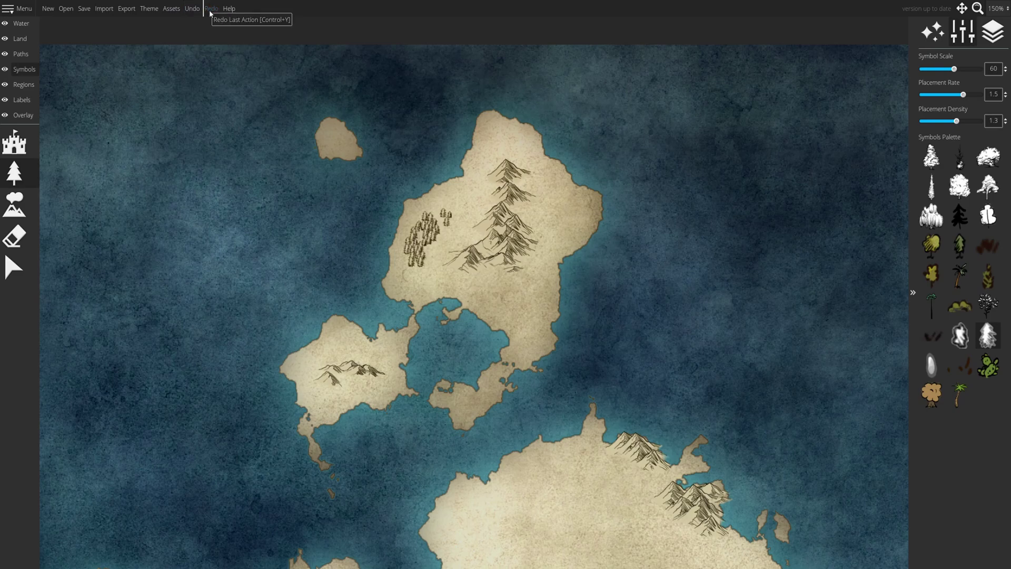
pyautogui.click(193, 9)
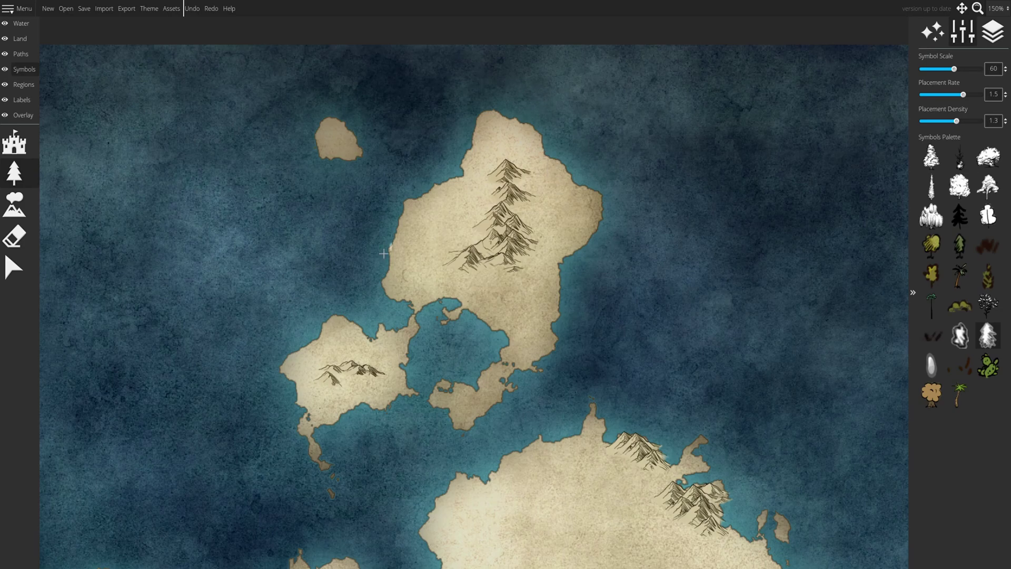
pyautogui.hotkey('ctrl', 'y')
# Step: Select the conifer cluster on the large northern island's western side and delete it
pyautogui.click(15, 267)
pyautogui.moveTo(373, 167); pyautogui.dragTo(462, 225)
pyautogui.press('Delete')
pyautogui.hotkey('ctrl', 'z')
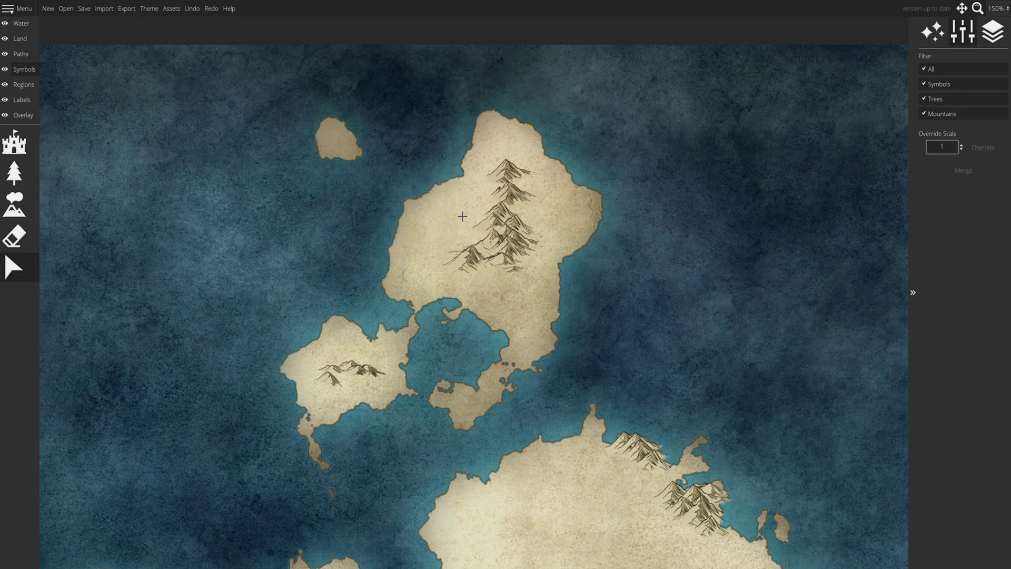
# Step: Set the placement rate to 1.2 and density to 0.8, and paint conifers around the large northern island's mountains and down its southern peninsula
pyautogui.click(14, 172)
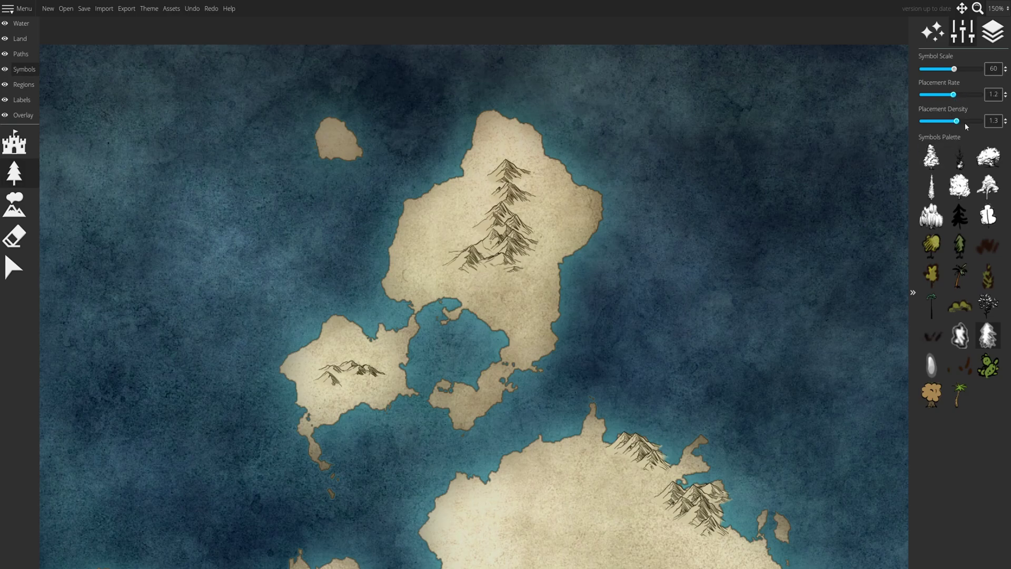
pyautogui.moveTo(470, 204)
pyautogui.mouseDown()
pyautogui.moveTo(436, 258)
pyautogui.moveTo(524, 280)
pyautogui.moveTo(490, 288)
pyautogui.moveTo(501, 300)
pyautogui.moveTo(545, 245)
pyautogui.moveTo(463, 407)
pyautogui.mouseUp()
pyautogui.moveTo(548, 184); pyautogui.dragTo(551, 237)
pyautogui.hotkey('ctrl', 'z')
pyautogui.moveTo(943, 124); pyautogui.dragTo(940, 122)
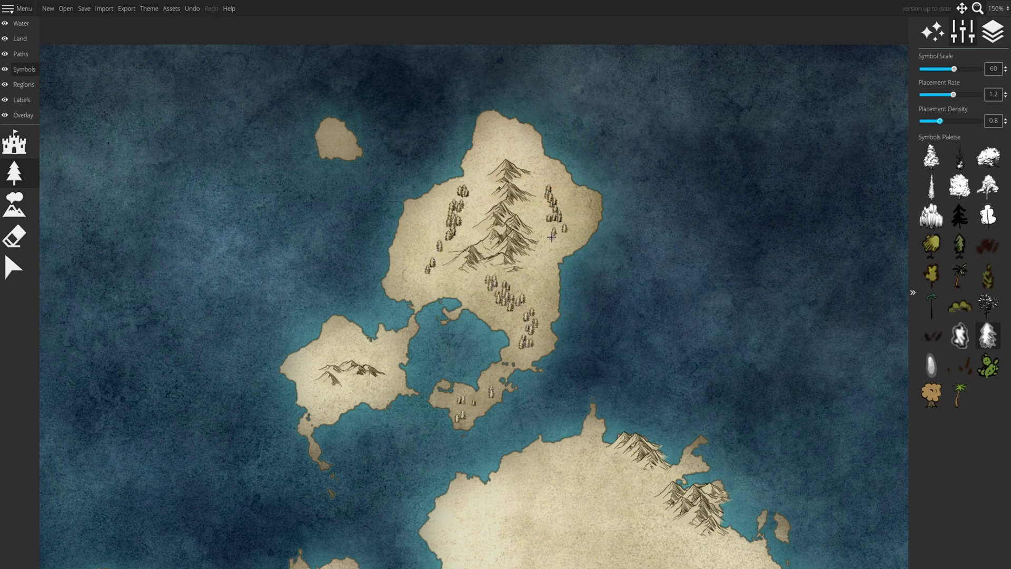
pyautogui.moveTo(739, 195)
pyautogui.mouseDown()
pyautogui.moveTo(409, 267)
pyautogui.moveTo(425, 220)
pyautogui.mouseUp()
# Step: Set the placement rate and density to 0.5 and paint sparse conifers around the mountains on the northern island's southwestern lobe
pyautogui.moveTo(940, 121); pyautogui.dragTo(933, 121)
pyautogui.moveTo(947, 94); pyautogui.dragTo(930, 121)
pyautogui.moveTo(337, 358)
pyautogui.mouseDown()
pyautogui.moveTo(319, 389)
pyautogui.moveTo(418, 344)
pyautogui.mouseUp()
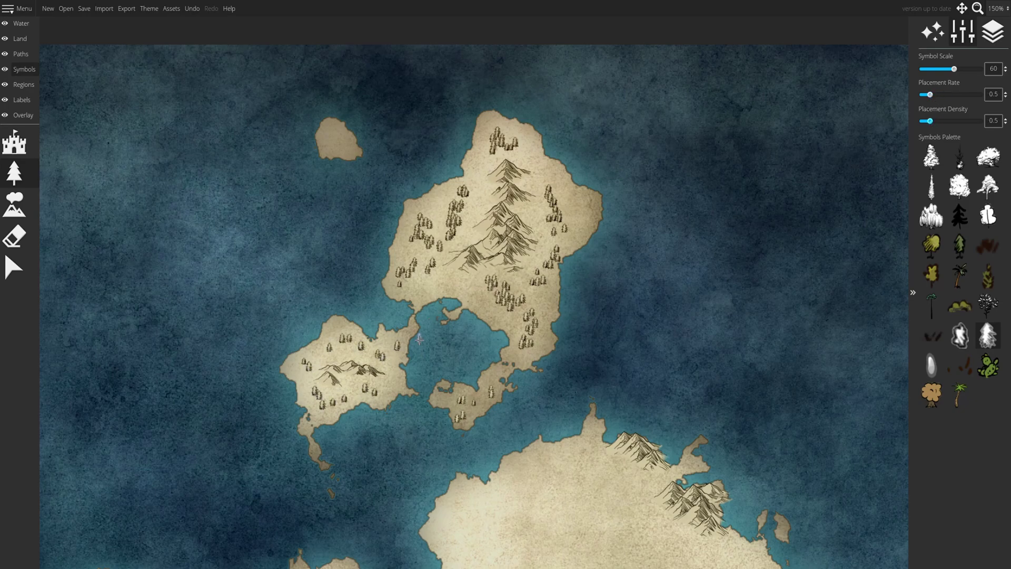
# Step: Set the placement rate and density to 1 and paint conifers along the southwestern side of the mainland's northeastern coastal mountains
pyautogui.moveTo(622, 201); pyautogui.dragTo(548, 180)
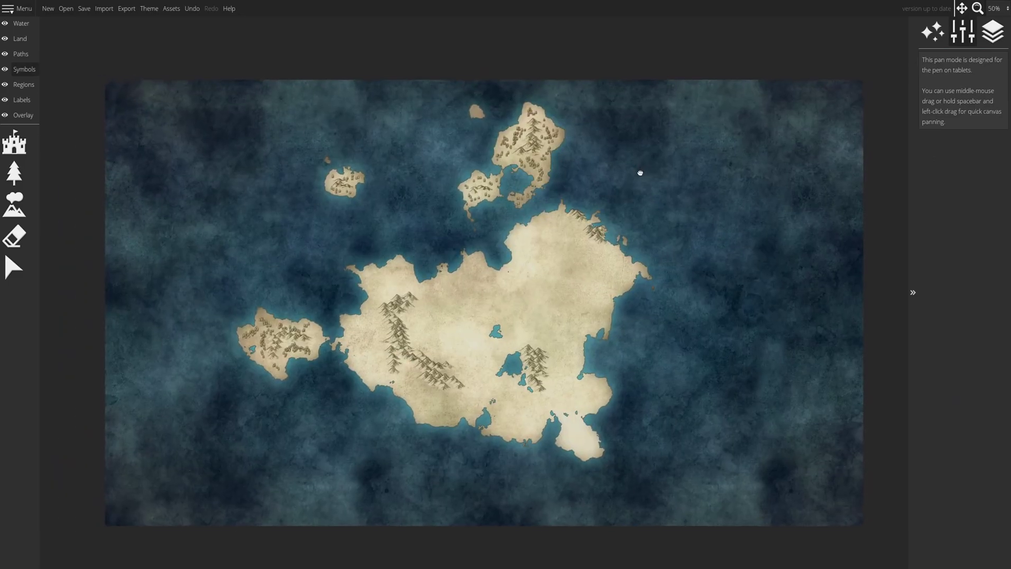
pyautogui.moveTo(639, 169); pyautogui.dragTo(551, 225)
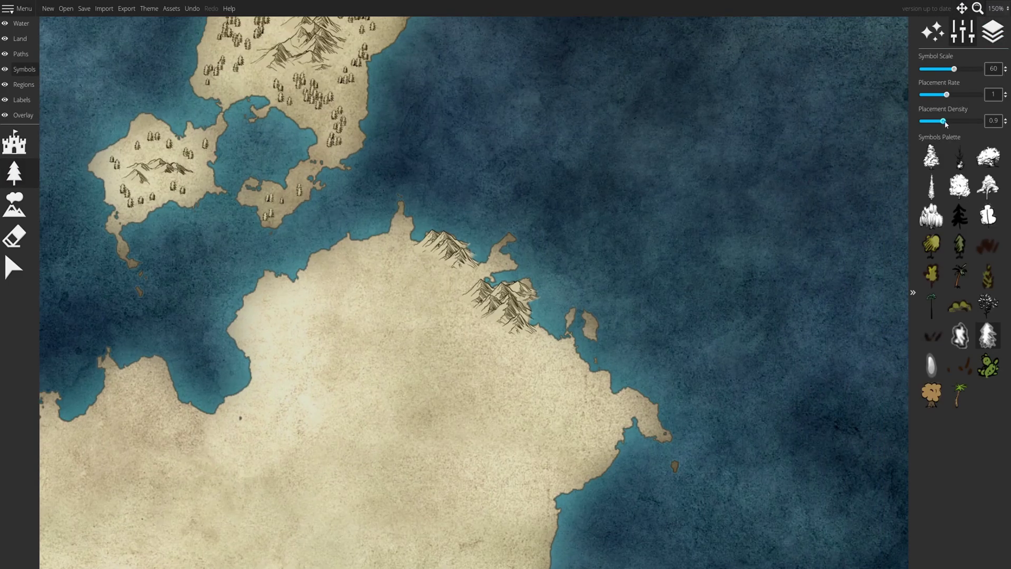
pyautogui.moveTo(943, 121); pyautogui.dragTo(947, 122)
pyautogui.moveTo(406, 247)
pyautogui.mouseDown()
pyautogui.moveTo(469, 327)
pyautogui.moveTo(448, 274)
pyautogui.moveTo(409, 317)
pyautogui.moveTo(395, 288)
pyautogui.moveTo(542, 348)
pyautogui.moveTo(448, 343)
pyautogui.mouseUp()
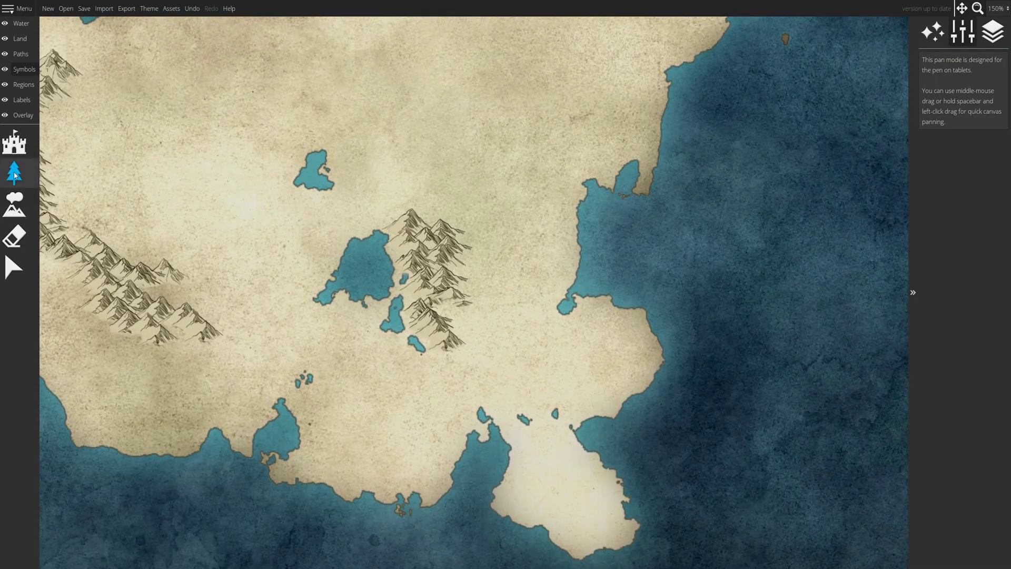
# Step: Paint conifers around the mainland's southeastern mountains and fill the land between the lake and the southern coast with dense forest
pyautogui.click(14, 173)
pyautogui.moveTo(359, 308)
pyautogui.mouseDown()
pyautogui.moveTo(368, 337)
pyautogui.moveTo(419, 326)
pyautogui.moveTo(482, 281)
pyautogui.moveTo(422, 366)
pyautogui.moveTo(395, 348)
pyautogui.moveTo(497, 275)
pyautogui.moveTo(350, 316)
pyautogui.moveTo(390, 379)
pyautogui.moveTo(501, 227)
pyautogui.mouseUp()
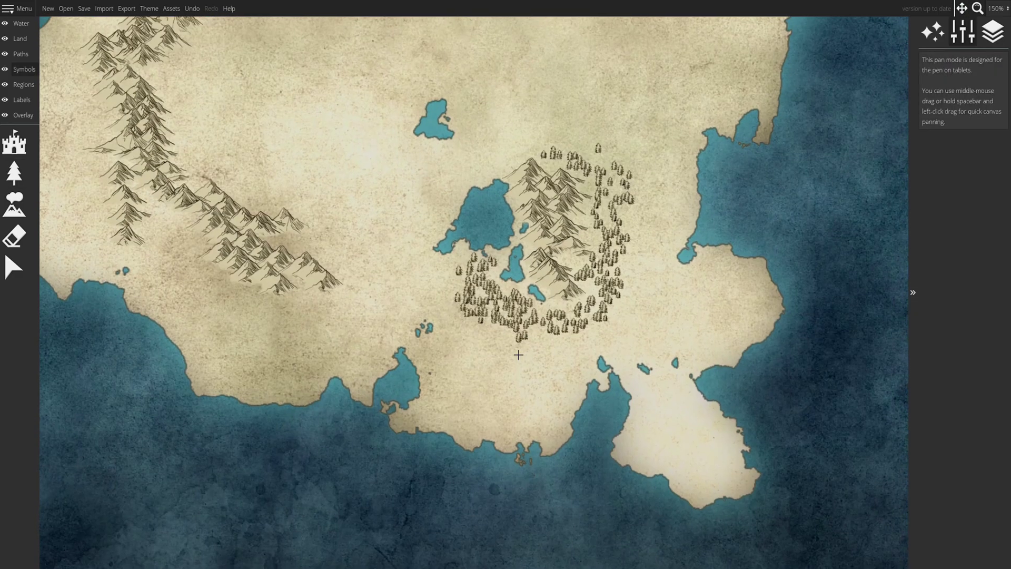
pyautogui.press('Escape')
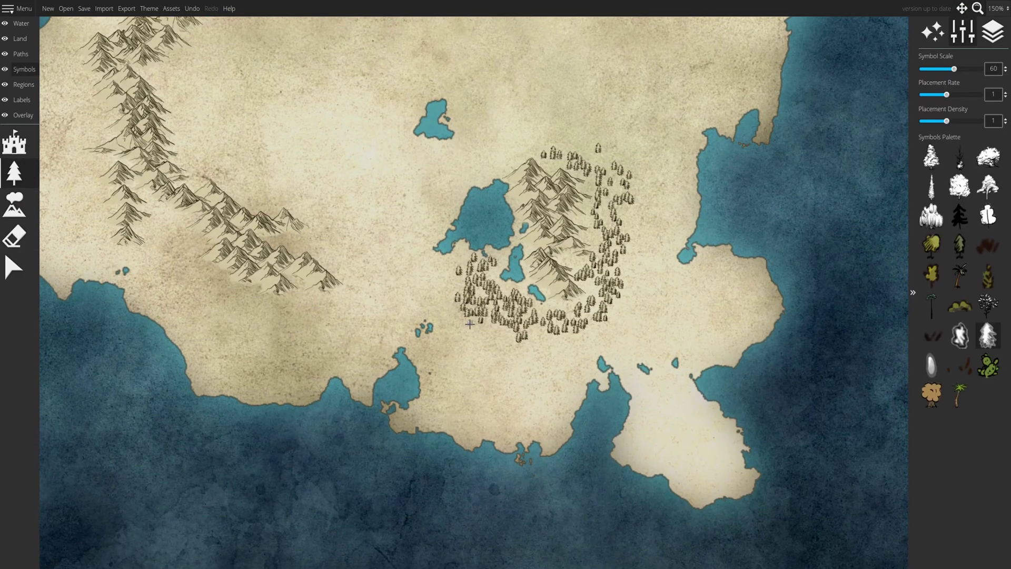
pyautogui.moveTo(553, 329)
pyautogui.mouseDown()
pyautogui.moveTo(527, 364)
pyautogui.moveTo(474, 332)
pyautogui.moveTo(447, 406)
pyautogui.moveTo(437, 356)
pyautogui.moveTo(403, 321)
pyautogui.moveTo(421, 274)
pyautogui.mouseUp()
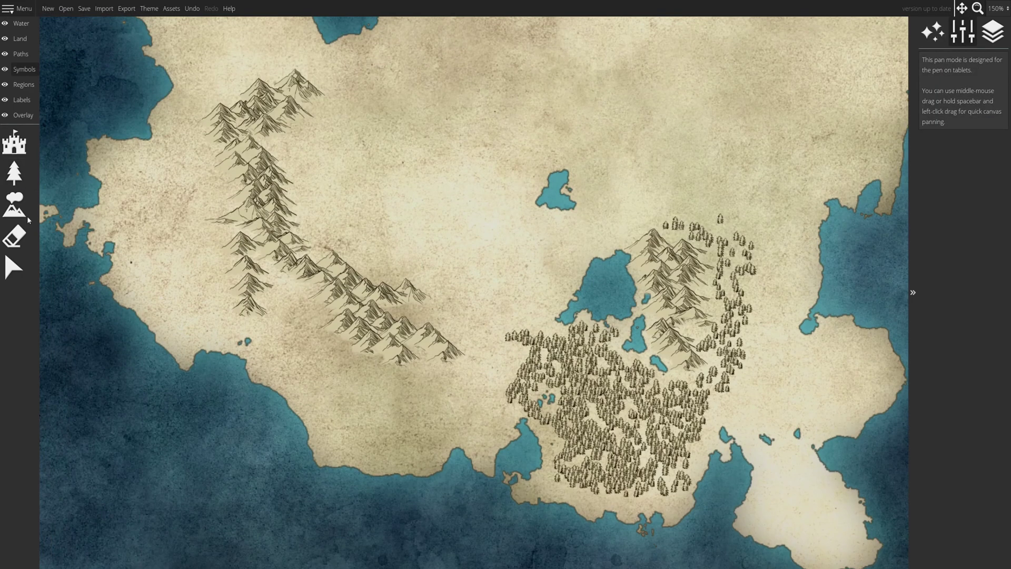
# Step: Reset the placement rate and density to 1 and paint conifers around the mainland's long western mountain range
pyautogui.press('Escape')
pyautogui.moveTo(960, 95); pyautogui.dragTo(955, 95)
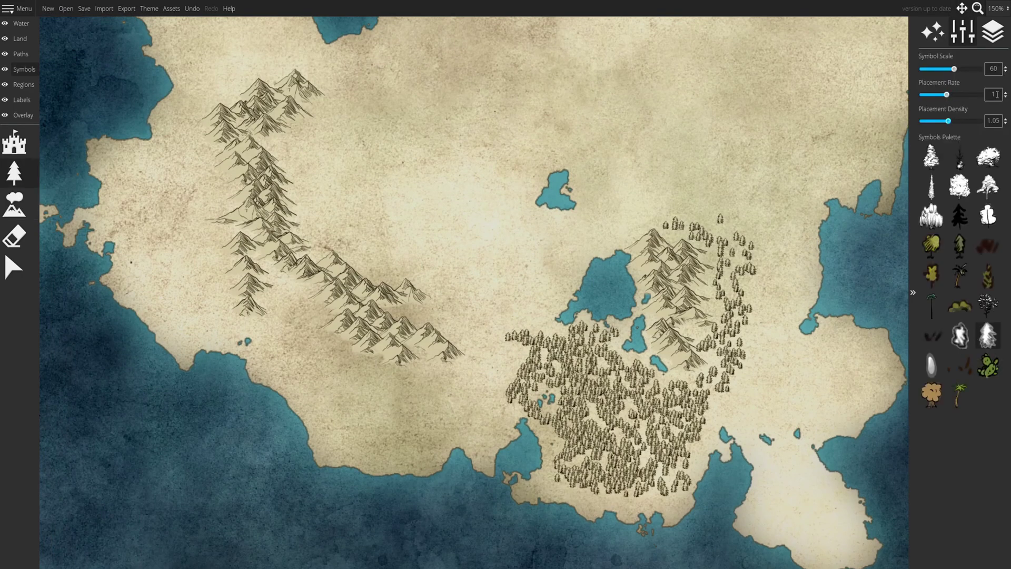
pyautogui.moveTo(429, 310)
pyautogui.mouseDown()
pyautogui.moveTo(453, 295)
pyautogui.moveTo(327, 158)
pyautogui.moveTo(238, 326)
pyautogui.moveTo(187, 256)
pyautogui.moveTo(320, 394)
pyautogui.moveTo(409, 367)
pyautogui.mouseUp()
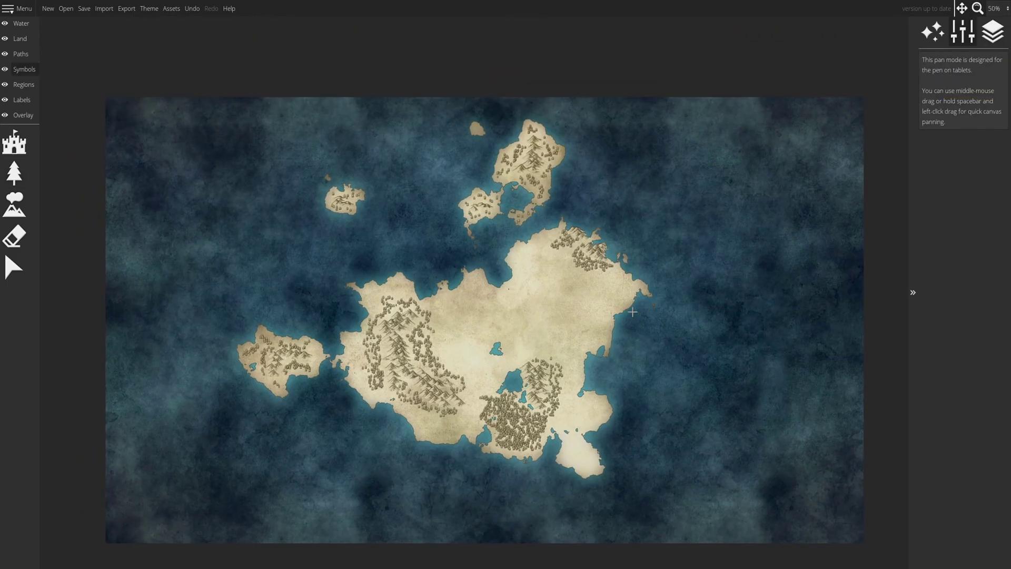
# Step: Set the mountain symbol scale to 40 and paint a diagonal southwest-to-northeast range across the mainland's northeastern interior
pyautogui.moveTo(632, 312); pyautogui.dragTo(565, 248)
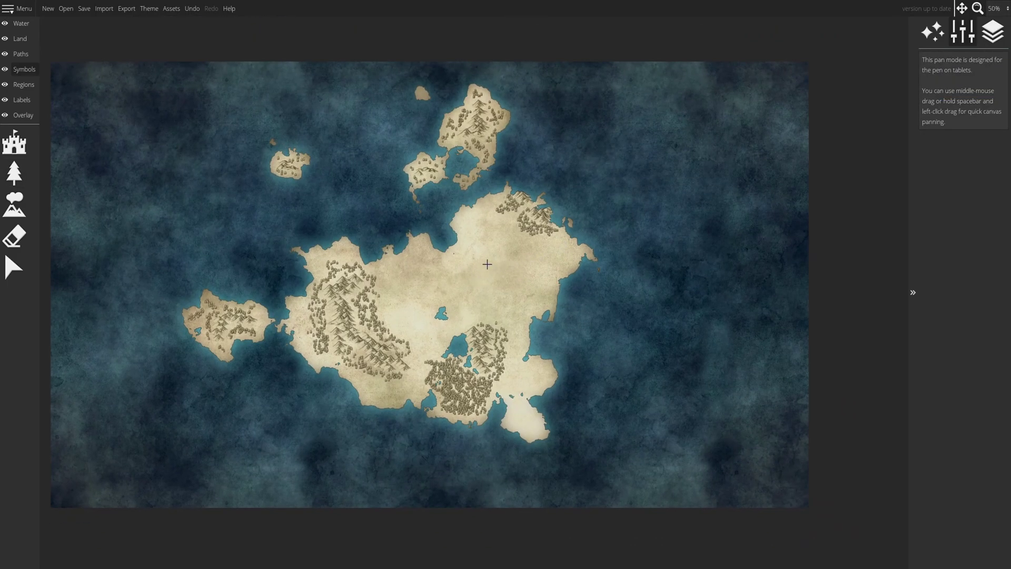
pyautogui.moveTo(514, 277); pyautogui.dragTo(498, 313)
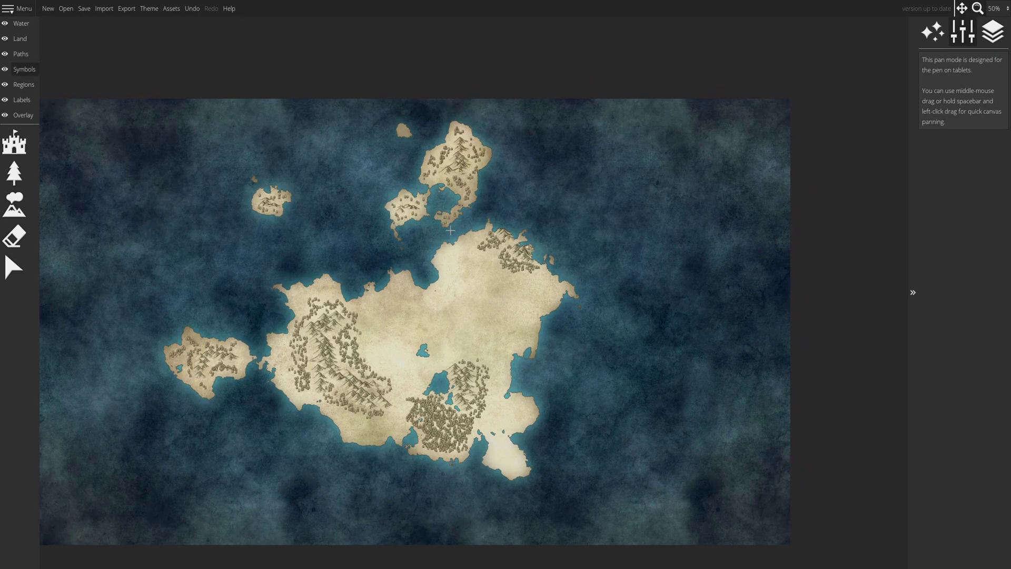
pyautogui.click(997, 8)
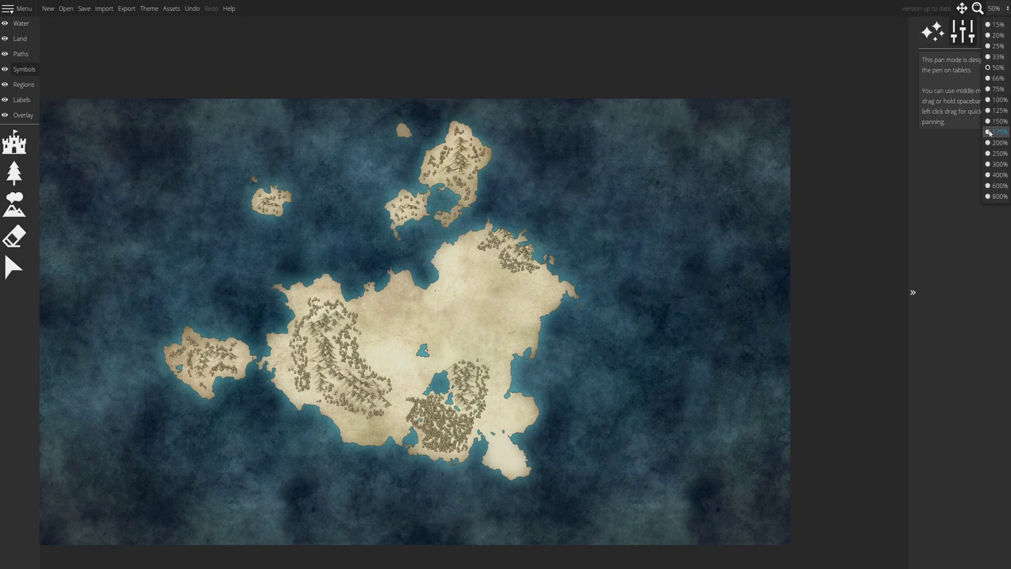
pyautogui.click(996, 122)
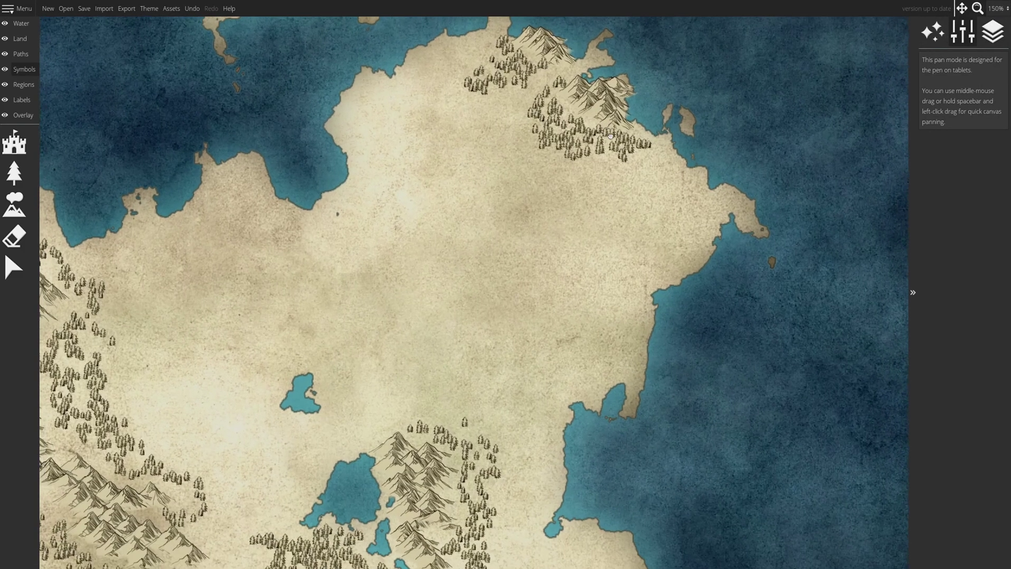
pyautogui.click(15, 205)
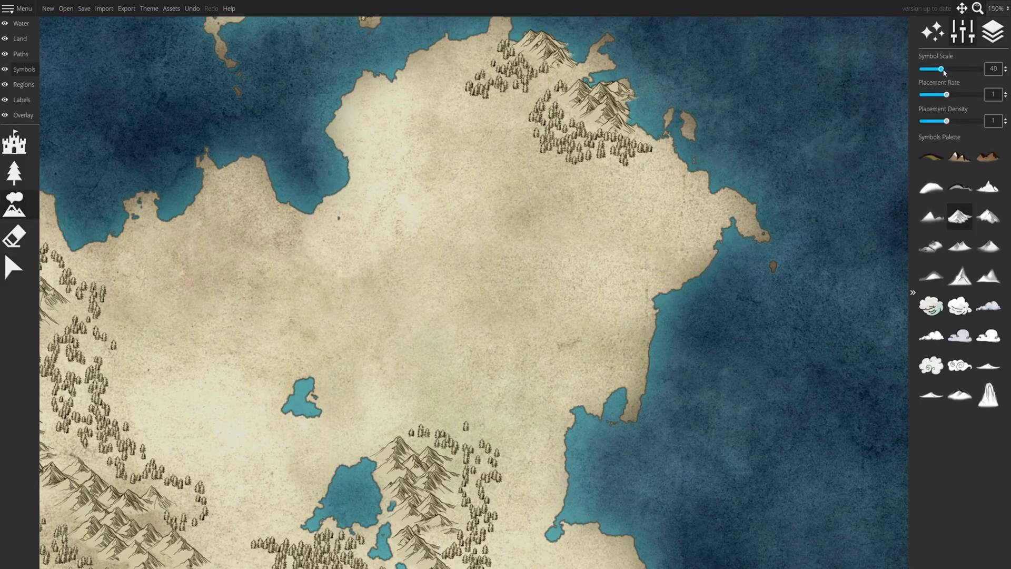
pyautogui.moveTo(940, 69); pyautogui.dragTo(943, 69)
pyautogui.moveTo(387, 326)
pyautogui.mouseDown()
pyautogui.moveTo(426, 291)
pyautogui.moveTo(517, 250)
pyautogui.moveTo(550, 250)
pyautogui.moveTo(534, 247)
pyautogui.moveTo(555, 233)
pyautogui.mouseUp()
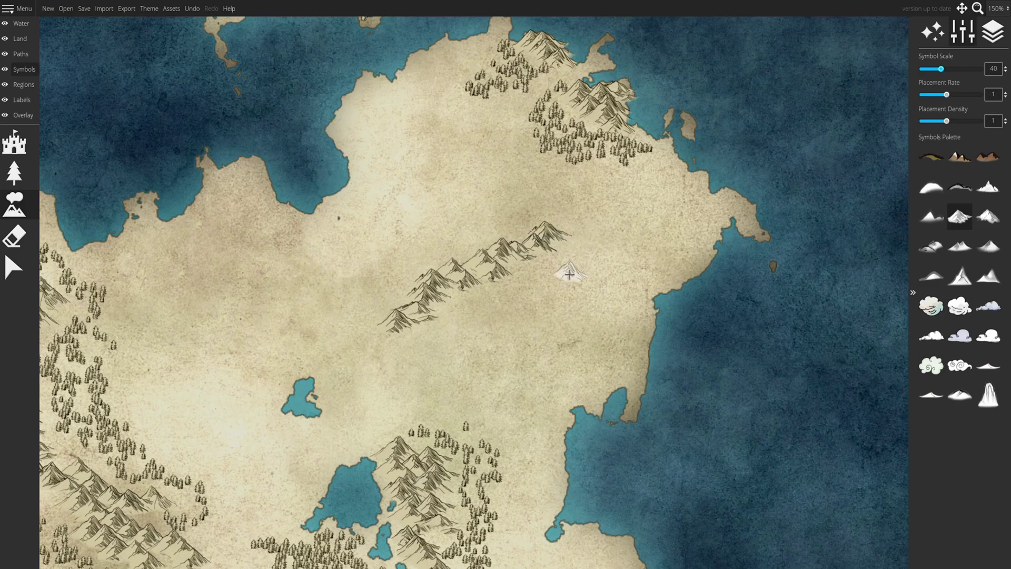
# Step: Add single mountains at the eastern and western ends of the diagonal range and along its northern side
pyautogui.click(575, 235)
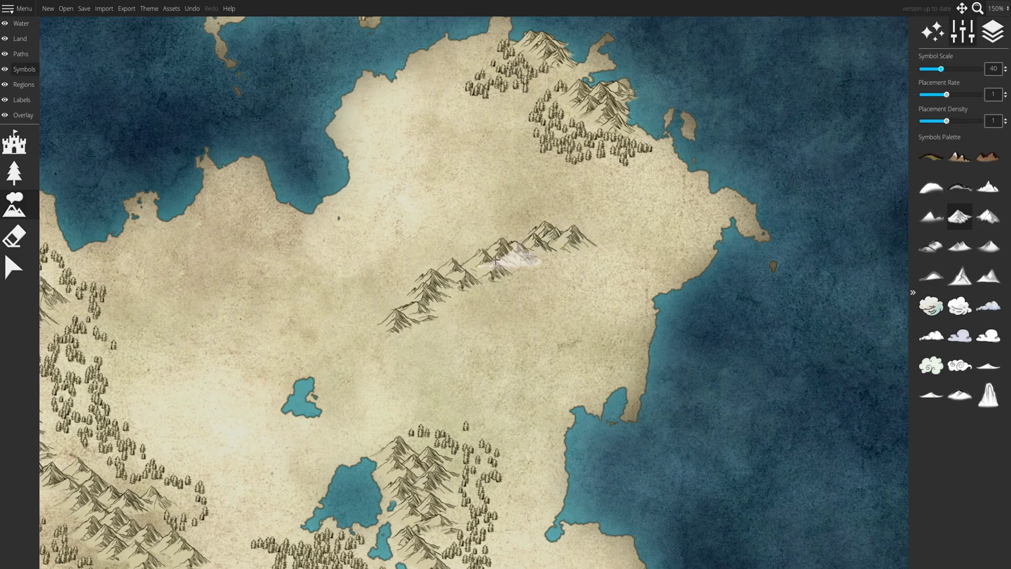
pyautogui.click(405, 281)
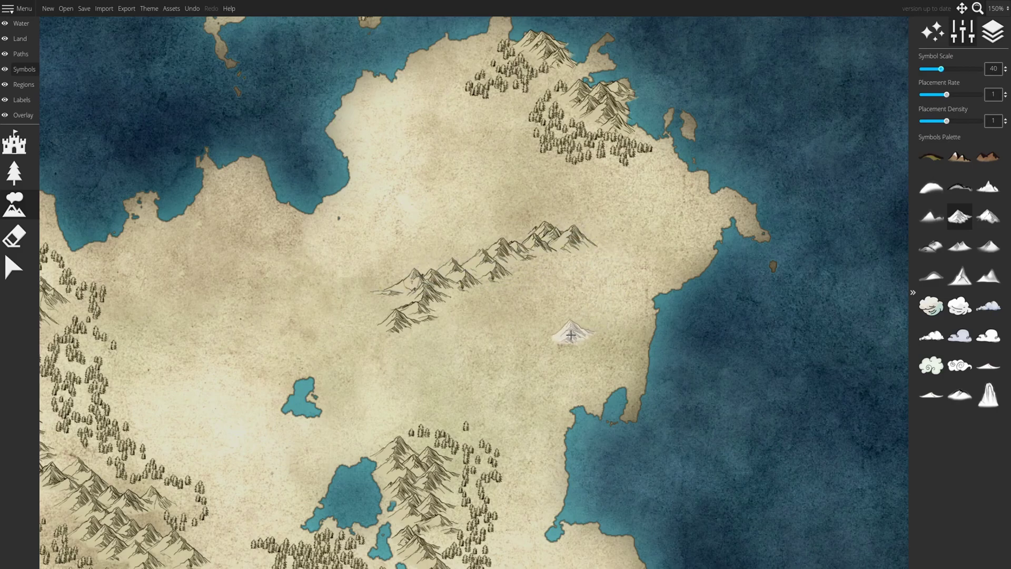
pyautogui.moveTo(531, 232); pyautogui.dragTo(503, 232)
pyautogui.click(480, 226)
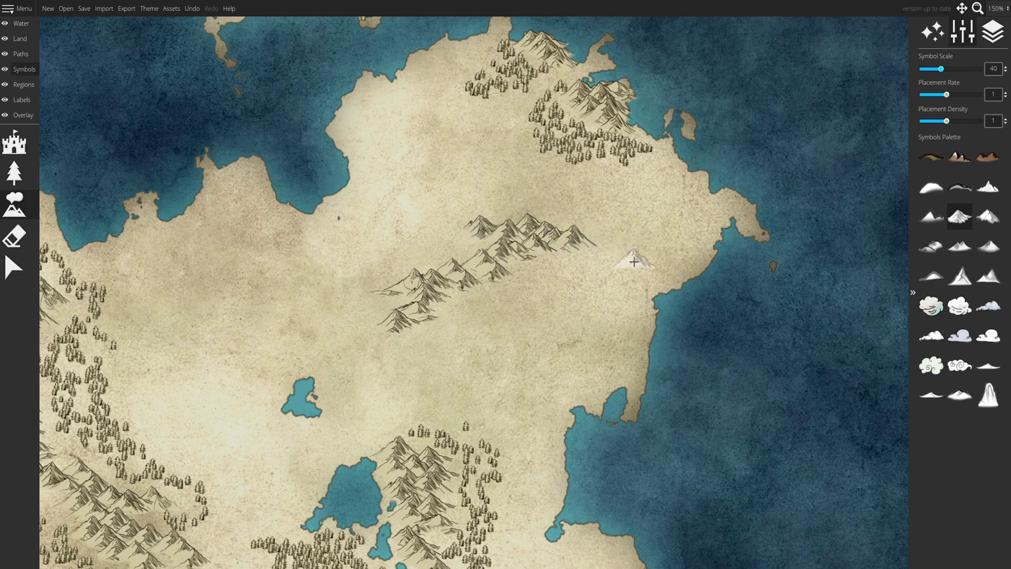
# Step: Set the conifer placement rate to 0.7 and density to 0.65, and paint sparse conifers all around the diagonal mountain range
pyautogui.click(1001, 9)
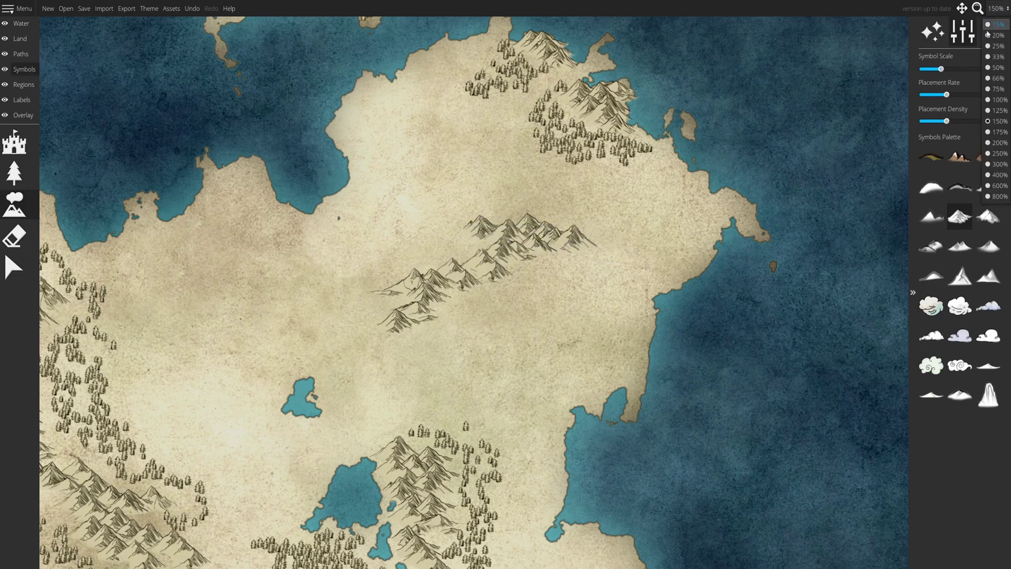
pyautogui.click(996, 61)
pyautogui.click(962, 9)
pyautogui.moveTo(609, 121); pyautogui.dragTo(489, 153)
pyautogui.click(998, 9)
pyautogui.click(981, 120)
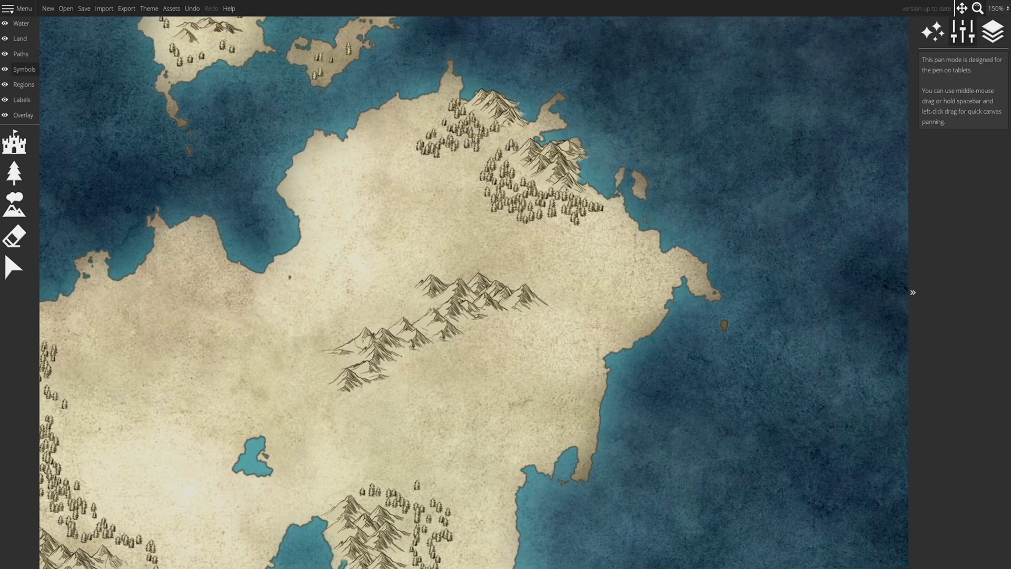
pyautogui.click(21, 181)
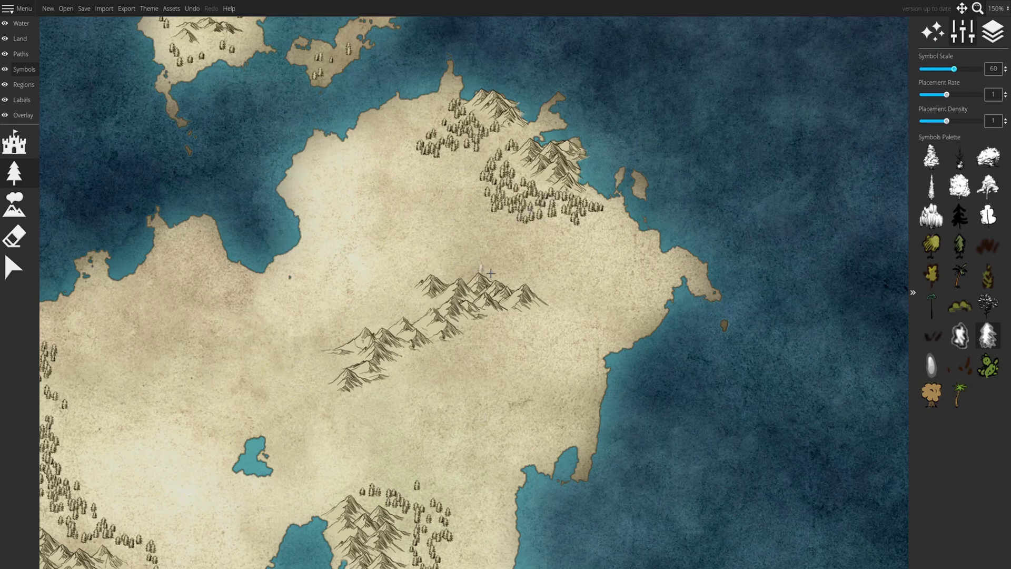
pyautogui.moveTo(428, 365)
pyautogui.mouseDown()
pyautogui.moveTo(363, 396)
pyautogui.moveTo(511, 329)
pyautogui.mouseUp()
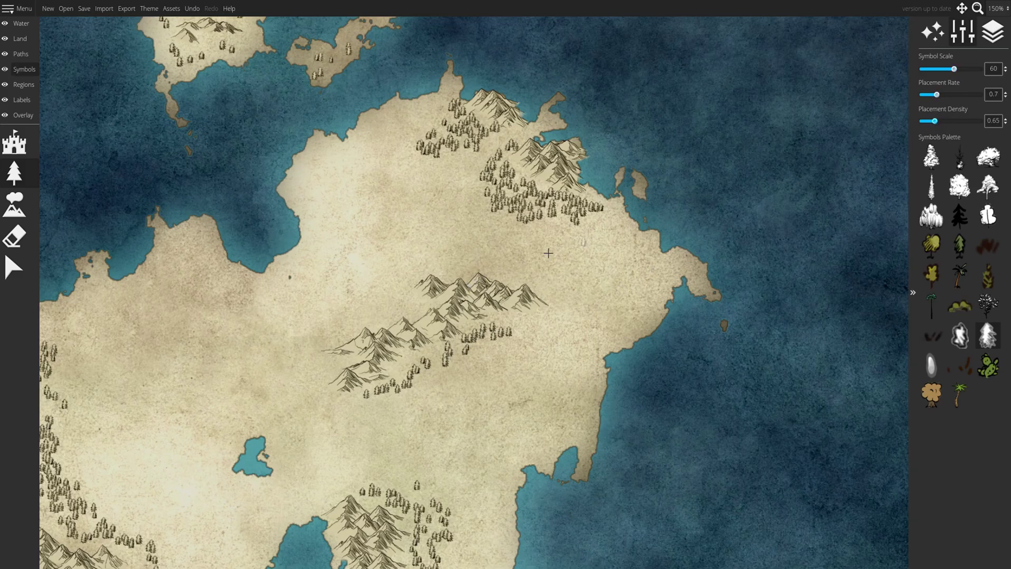
pyautogui.moveTo(402, 298)
pyautogui.mouseDown()
pyautogui.moveTo(343, 327)
pyautogui.moveTo(385, 309)
pyautogui.moveTo(411, 273)
pyautogui.moveTo(451, 267)
pyautogui.moveTo(444, 256)
pyautogui.moveTo(361, 301)
pyautogui.moveTo(307, 388)
pyautogui.moveTo(373, 404)
pyautogui.moveTo(508, 347)
pyautogui.moveTo(558, 310)
pyautogui.moveTo(525, 278)
pyautogui.moveTo(493, 266)
pyautogui.moveTo(574, 307)
pyautogui.moveTo(536, 343)
pyautogui.moveTo(538, 370)
pyautogui.moveTo(543, 334)
pyautogui.moveTo(579, 322)
pyautogui.moveTo(515, 329)
pyautogui.moveTo(458, 371)
pyautogui.moveTo(441, 406)
pyautogui.moveTo(538, 331)
pyautogui.mouseUp()
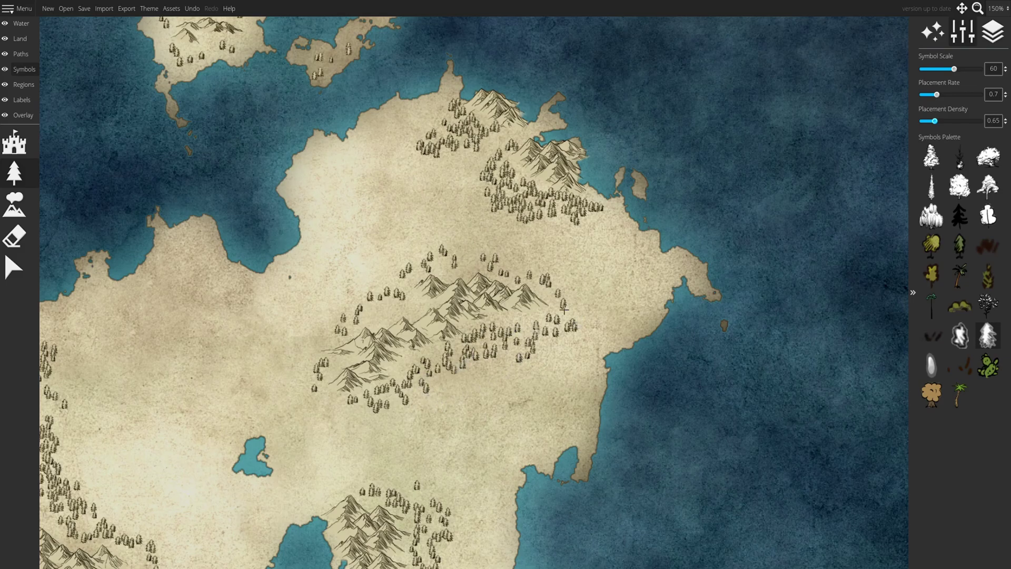
# Step: Bring the whole map into view at 50% zoom to check the spread of mountains and forests
pyautogui.click(962, 8)
pyautogui.moveTo(365, 298); pyautogui.dragTo(570, 143)
pyautogui.click(998, 8)
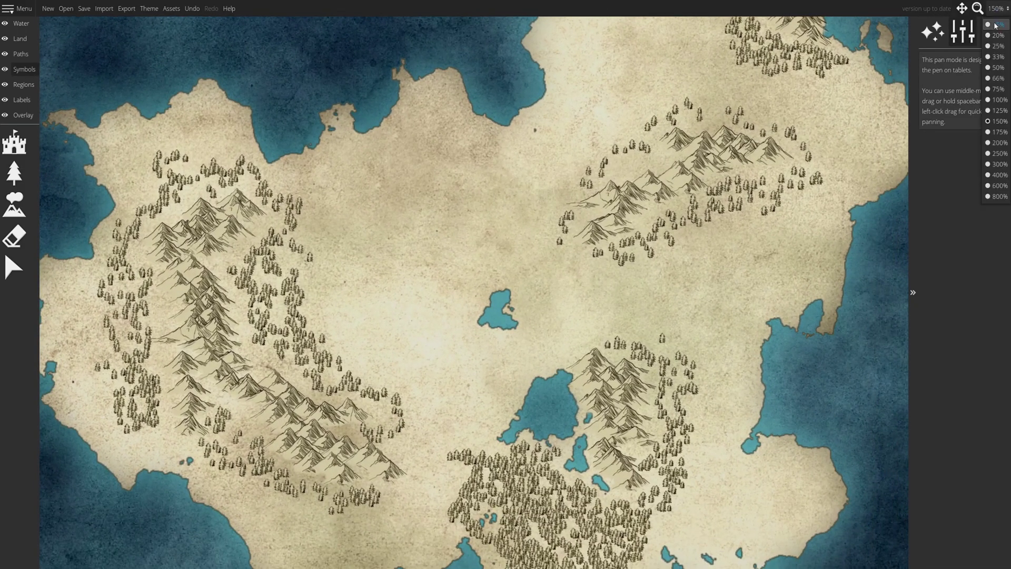
pyautogui.click(999, 67)
pyautogui.moveTo(522, 118); pyautogui.dragTo(527, 138)
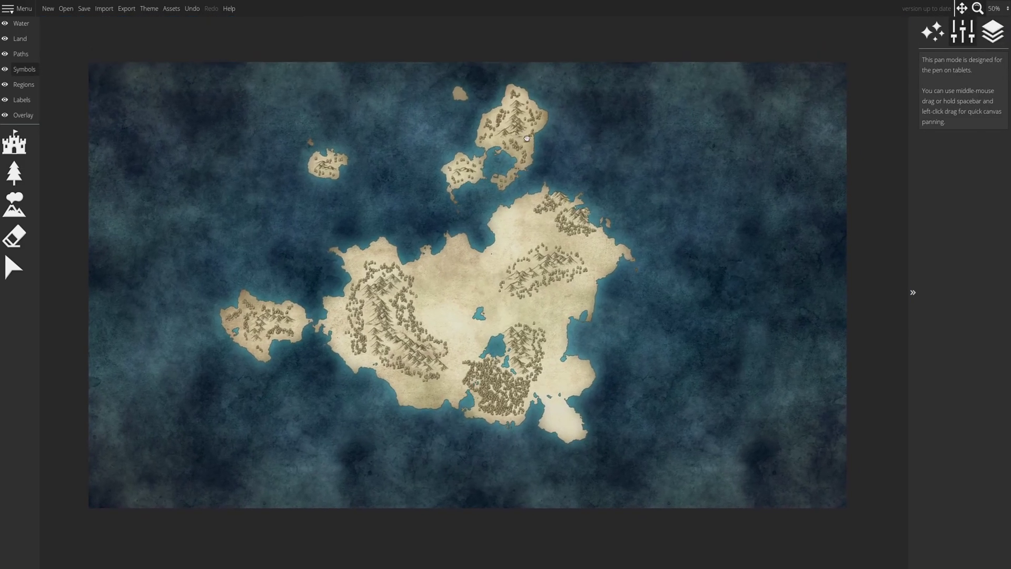